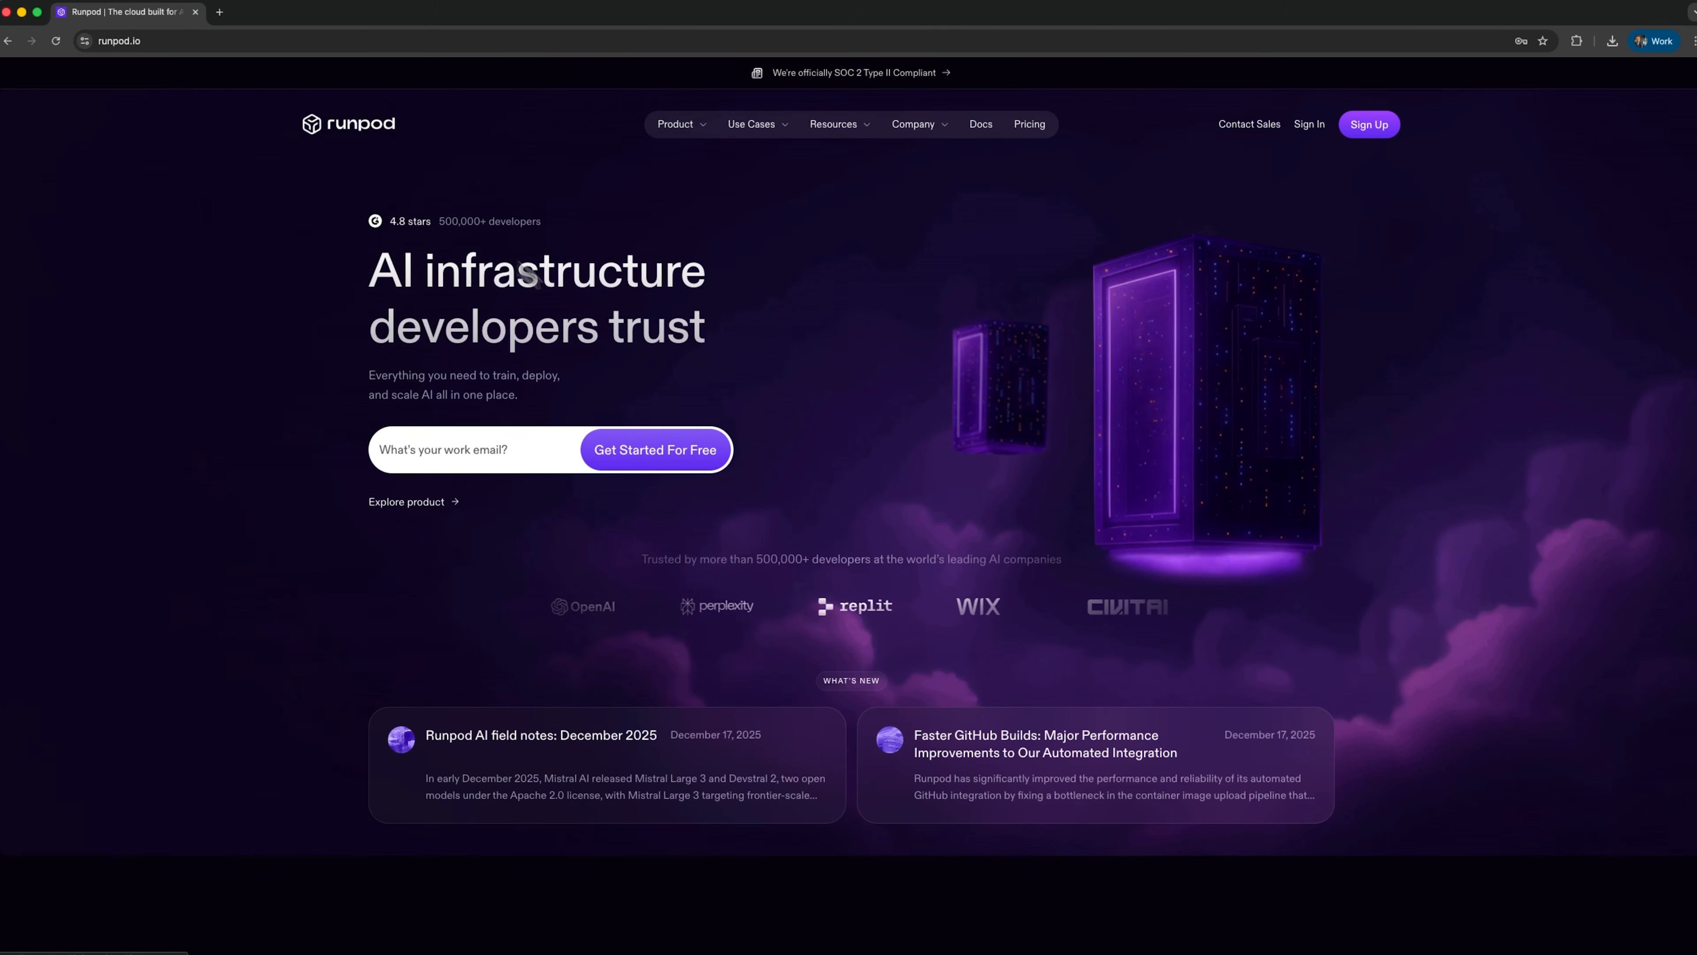
Start deploying a new GPU pod from the Runpod console
{"action": "scroll", "coordinate": [668, 371], "scroll_direction": "down", "scroll_amount": 8}
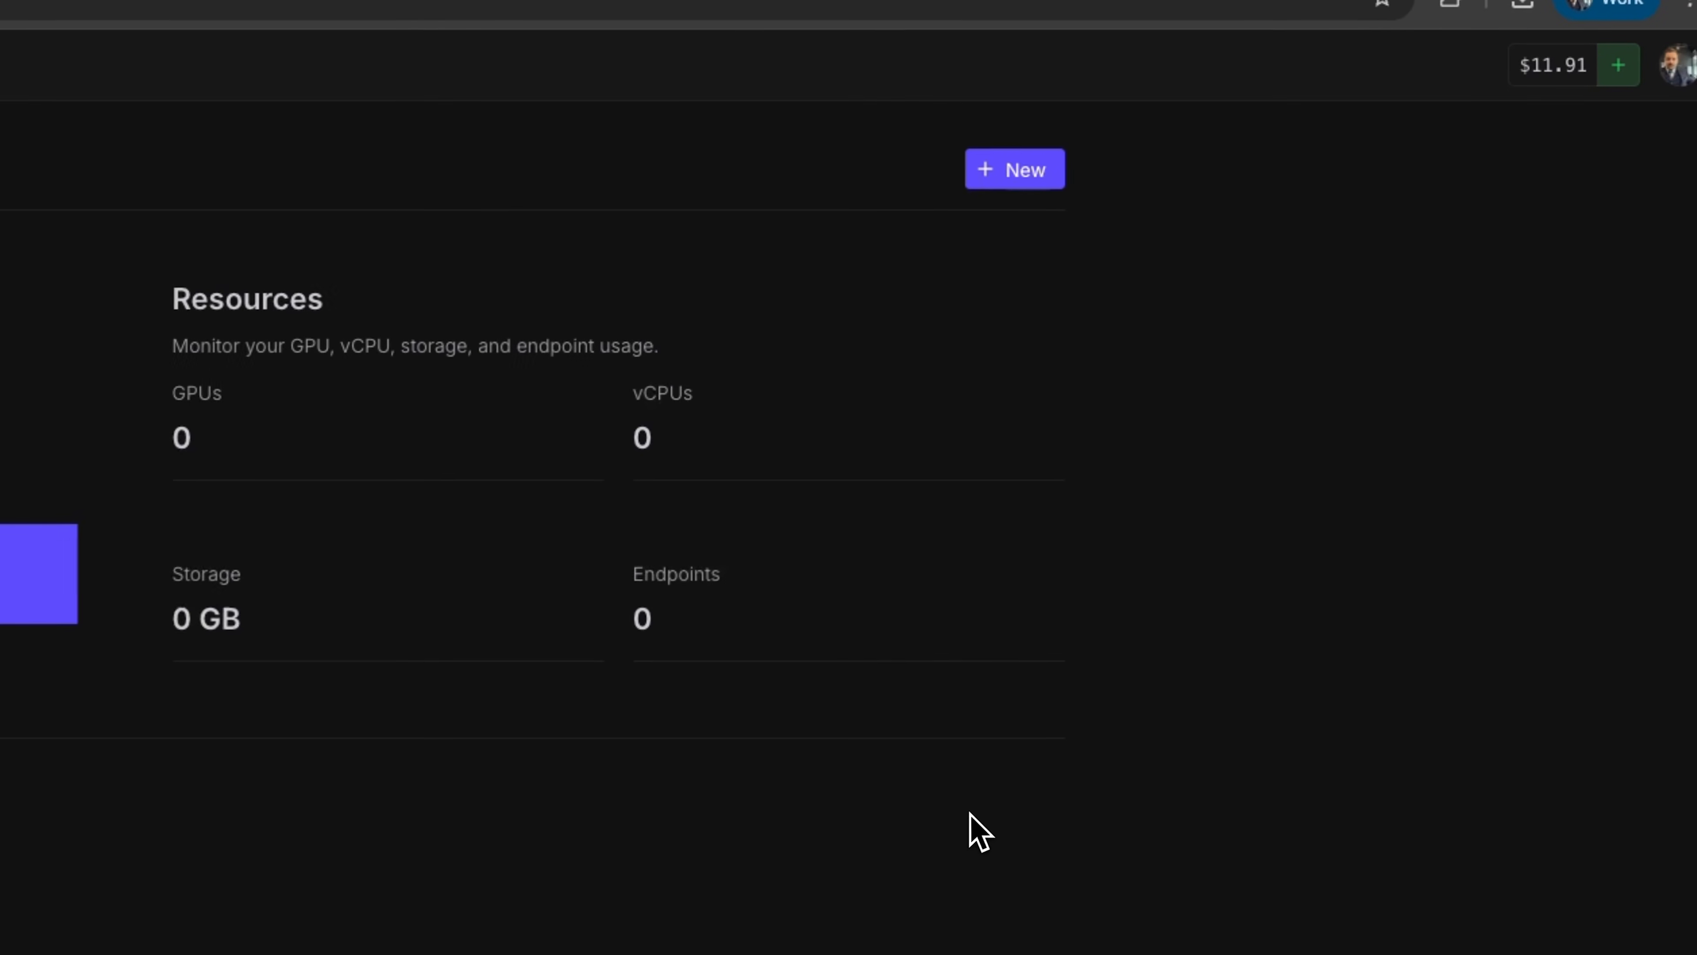
{"action": "left_click", "coordinate": [1014, 177]}
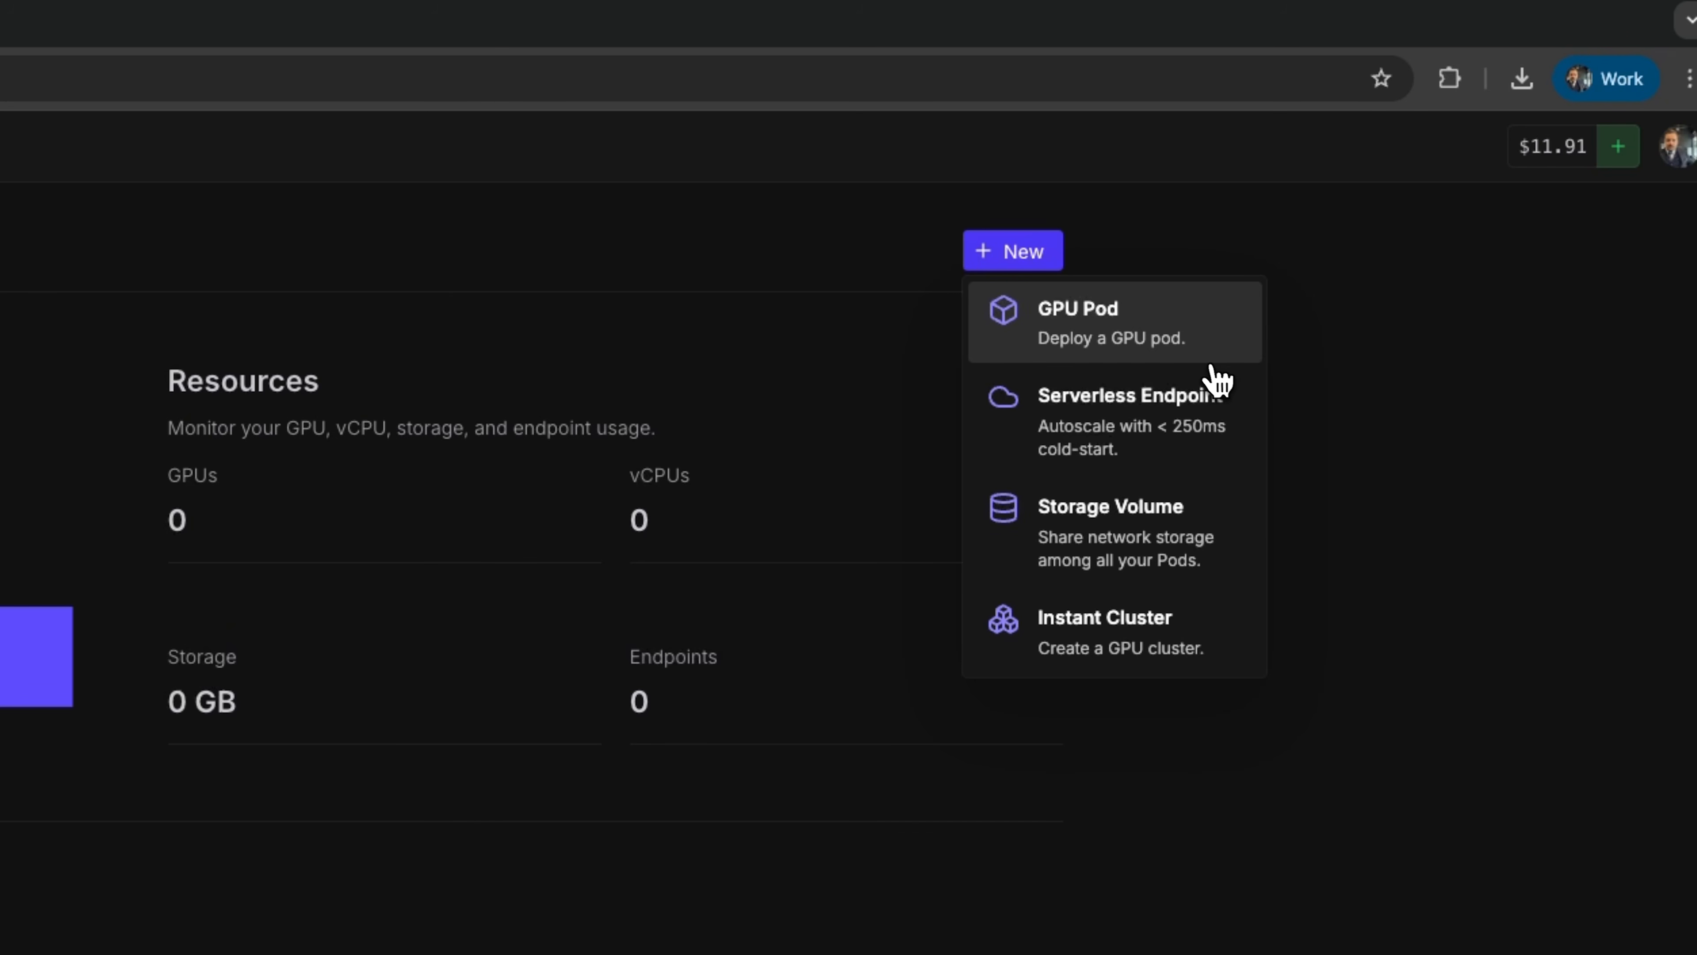
{"action": "left_click", "coordinate": [1163, 345]}
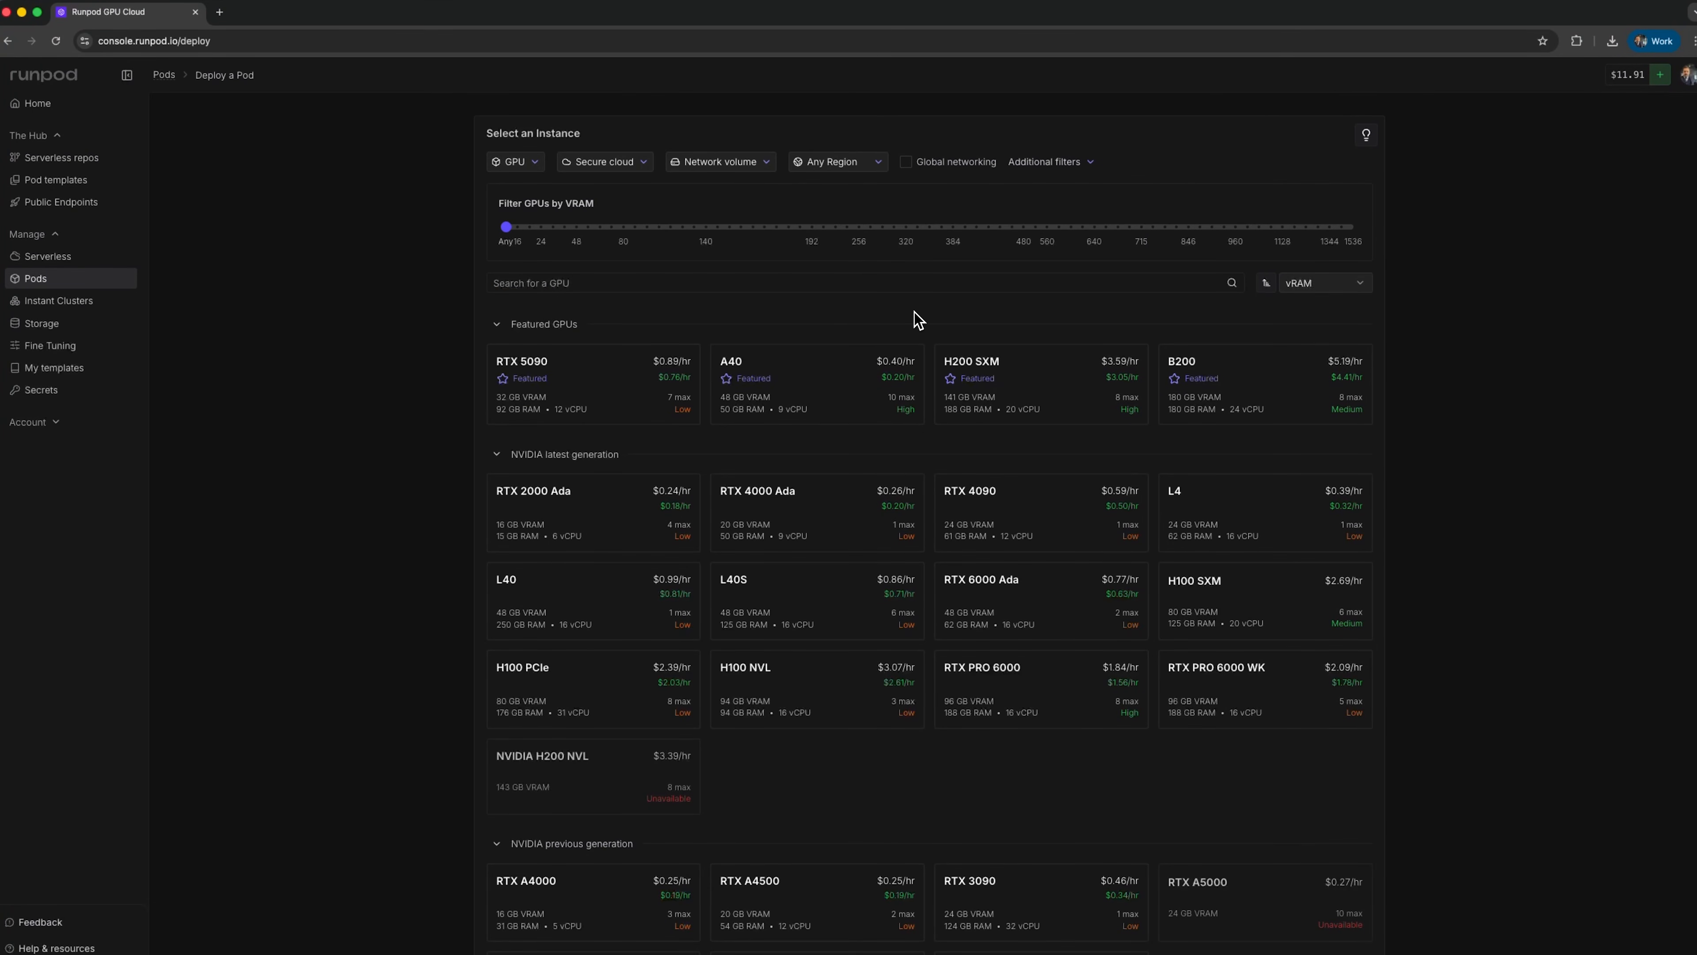
Examine the compute type, cloud type, network volume and region filters for the pod instance
{"action": "left_click", "coordinate": [535, 162]}
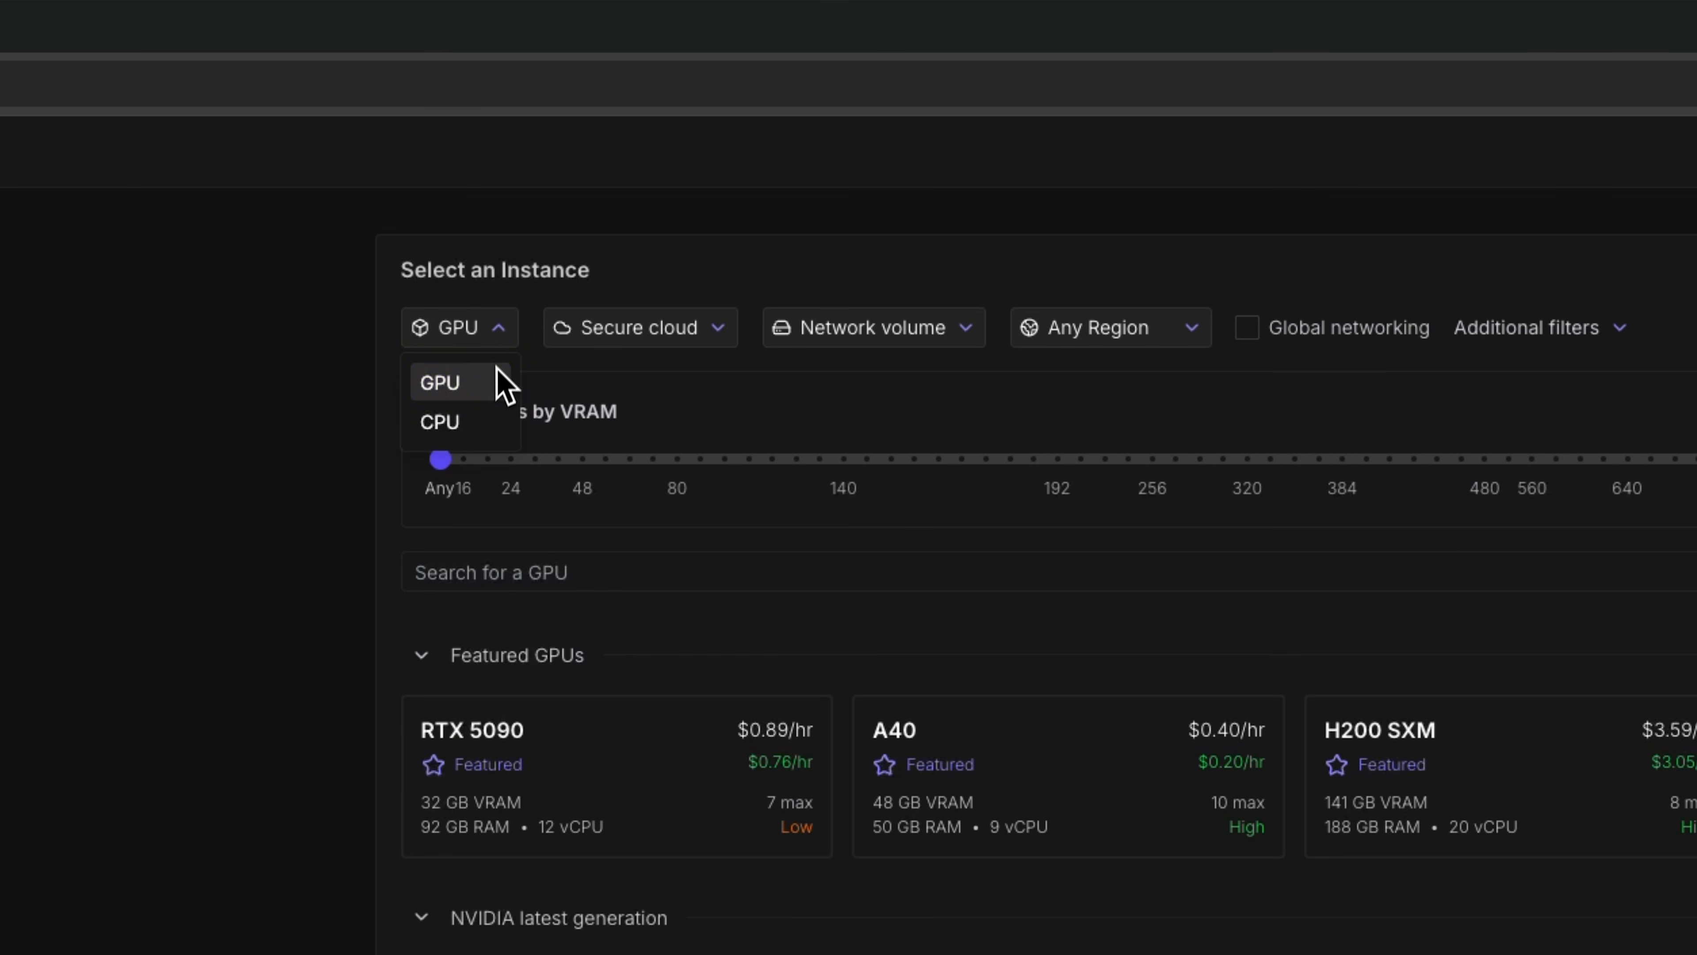
{"action": "left_click", "coordinate": [620, 344]}
{"action": "left_click", "coordinate": [622, 342]}
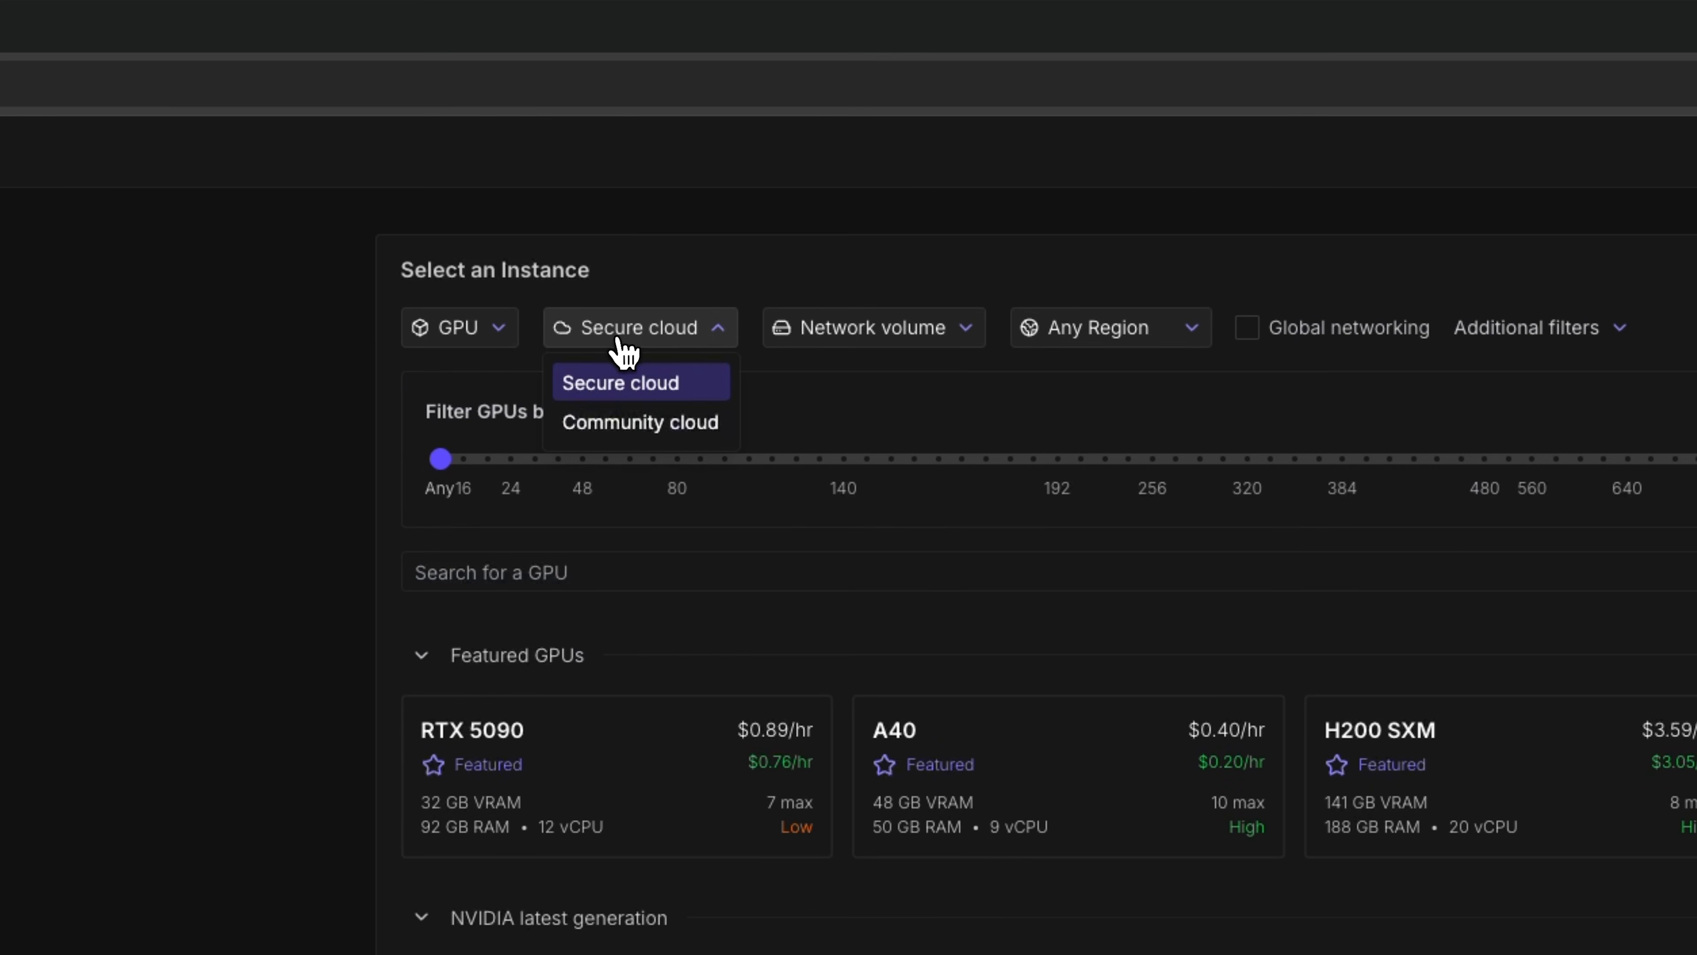
{"action": "left_click", "coordinate": [833, 335]}
{"action": "left_click", "coordinate": [833, 341]}
{"action": "left_click", "coordinate": [1111, 338]}
{"action": "left_click", "coordinate": [1112, 340]}
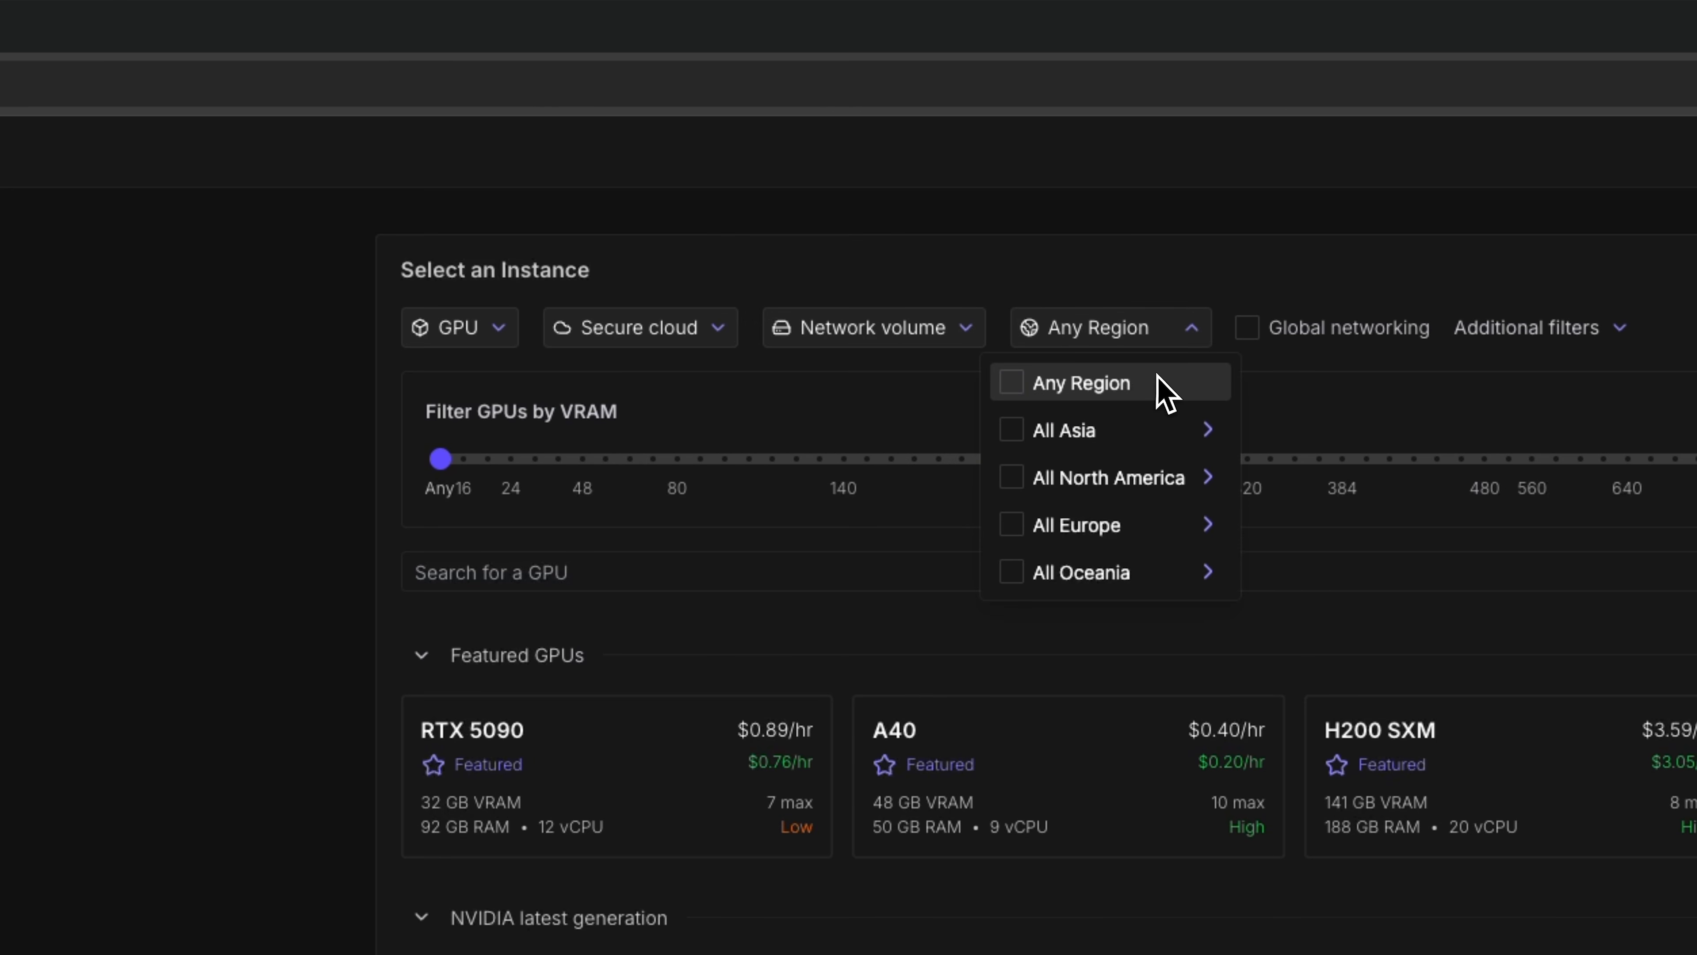
{"action": "left_click", "coordinate": [1156, 390]}
Try raising the minimum VRAM filter for the GPUs to 24 GB and 64 GB
{"action": "left_click", "coordinate": [512, 459]}
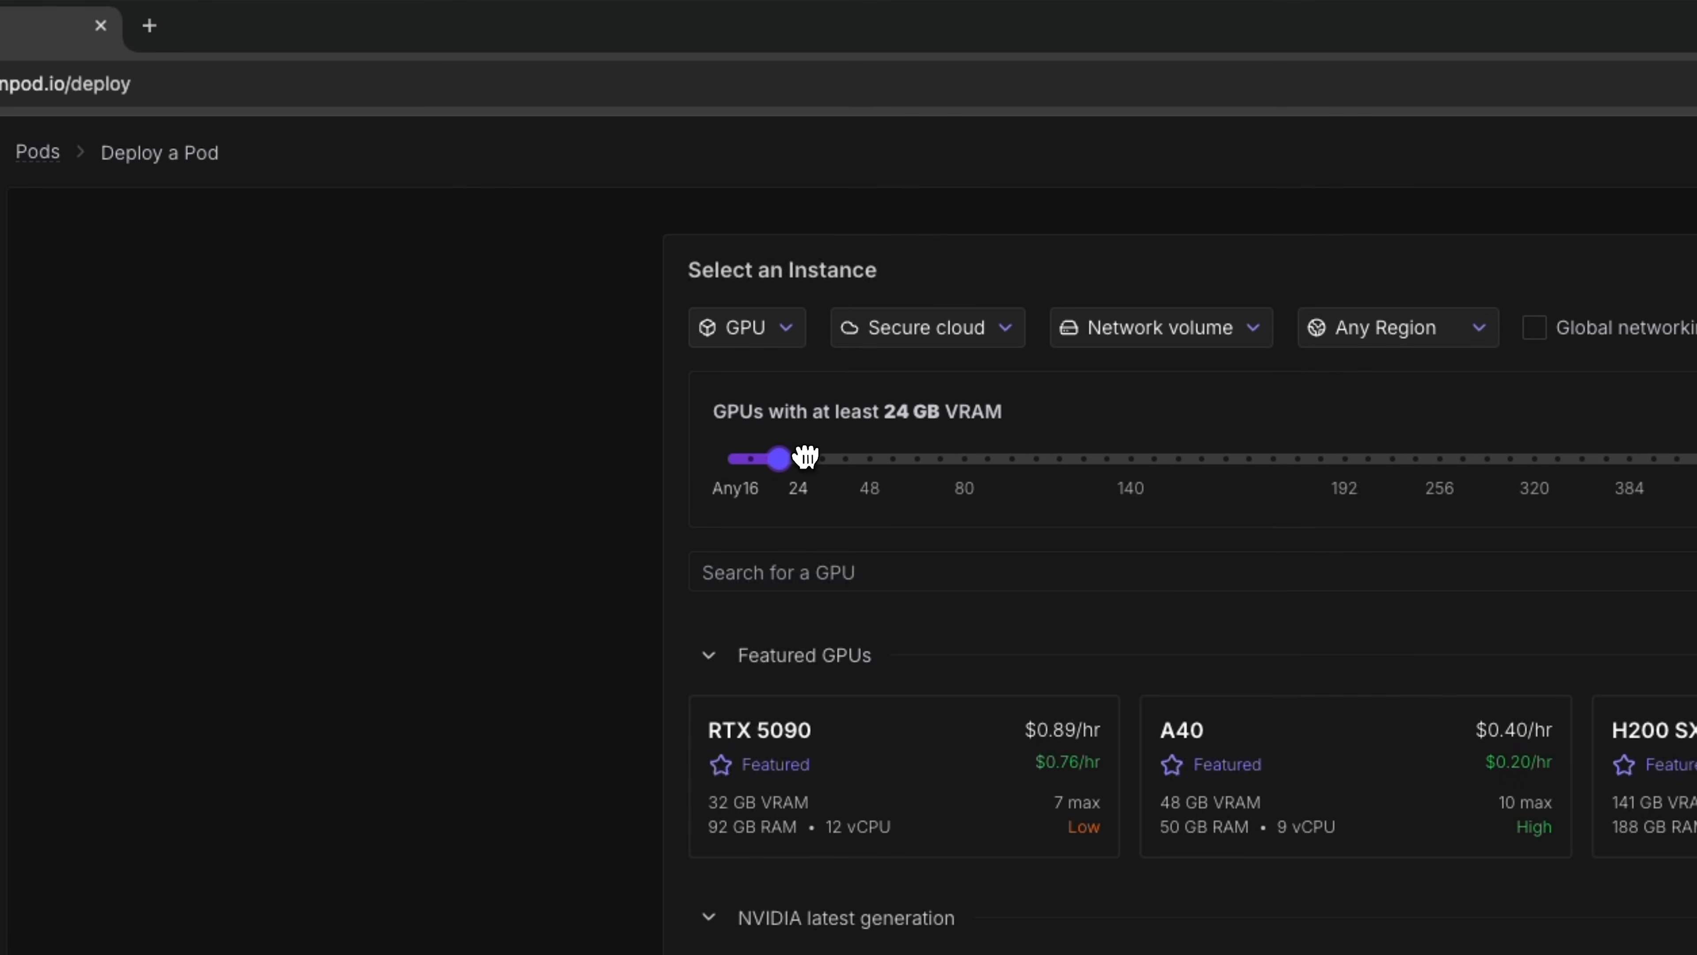
{"action": "left_click", "coordinate": [861, 459]}
{"action": "left_click", "coordinate": [927, 460]}
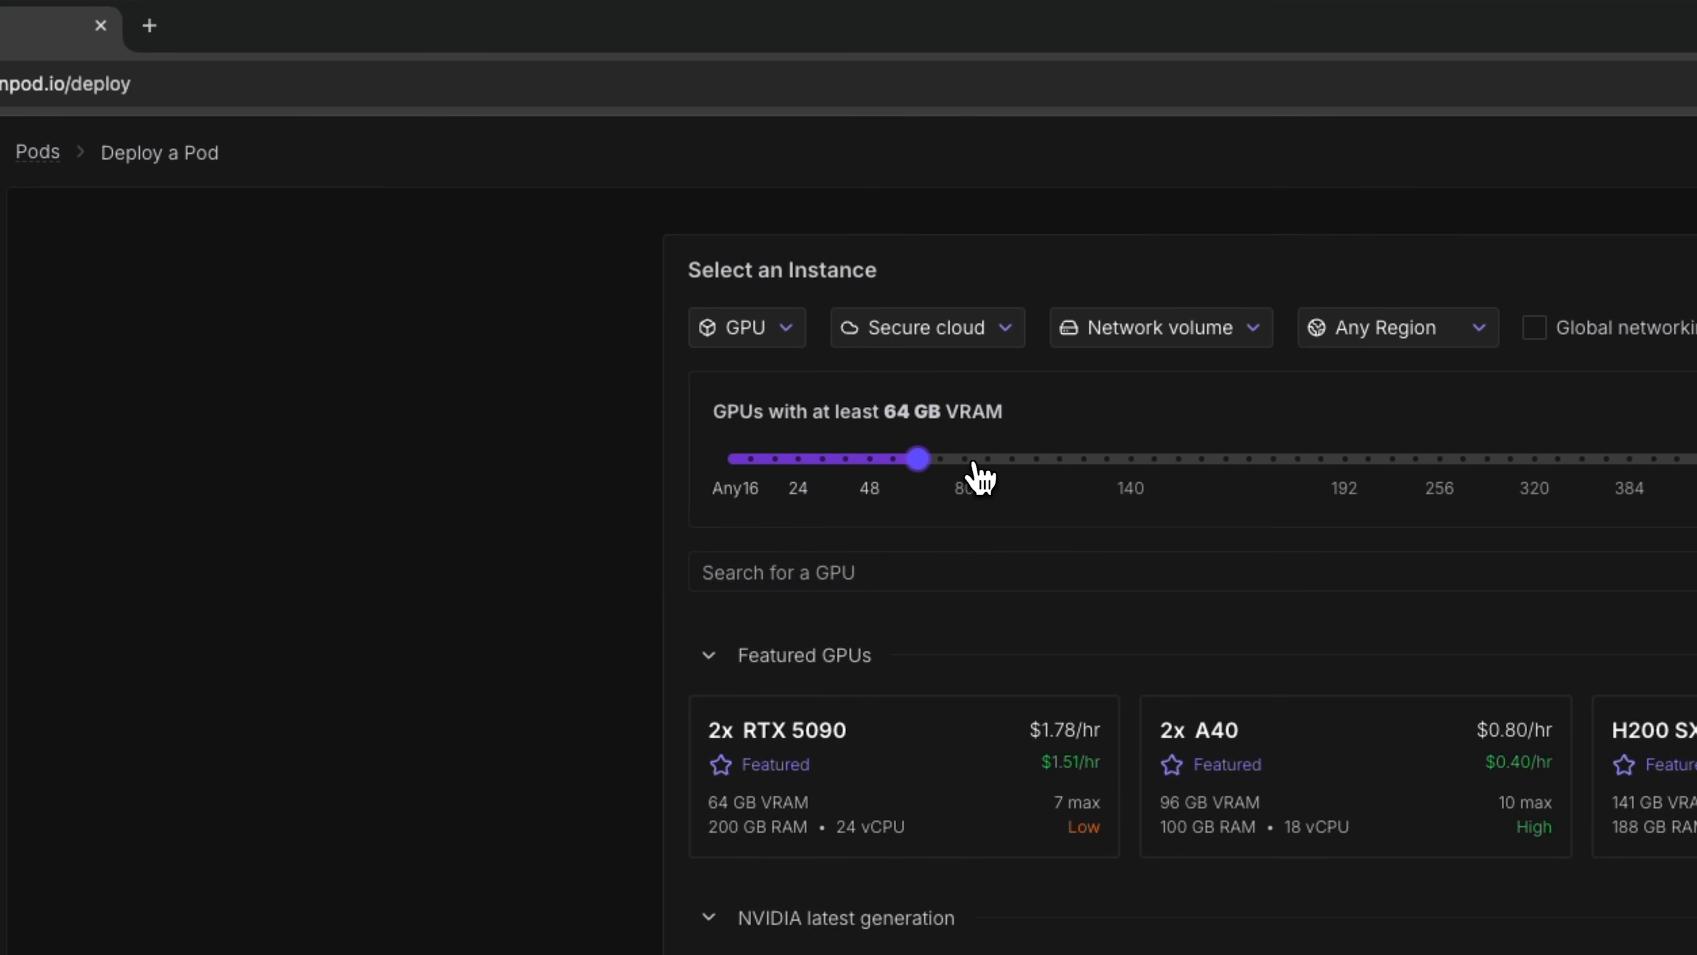
{"action": "left_click", "coordinate": [965, 458]}
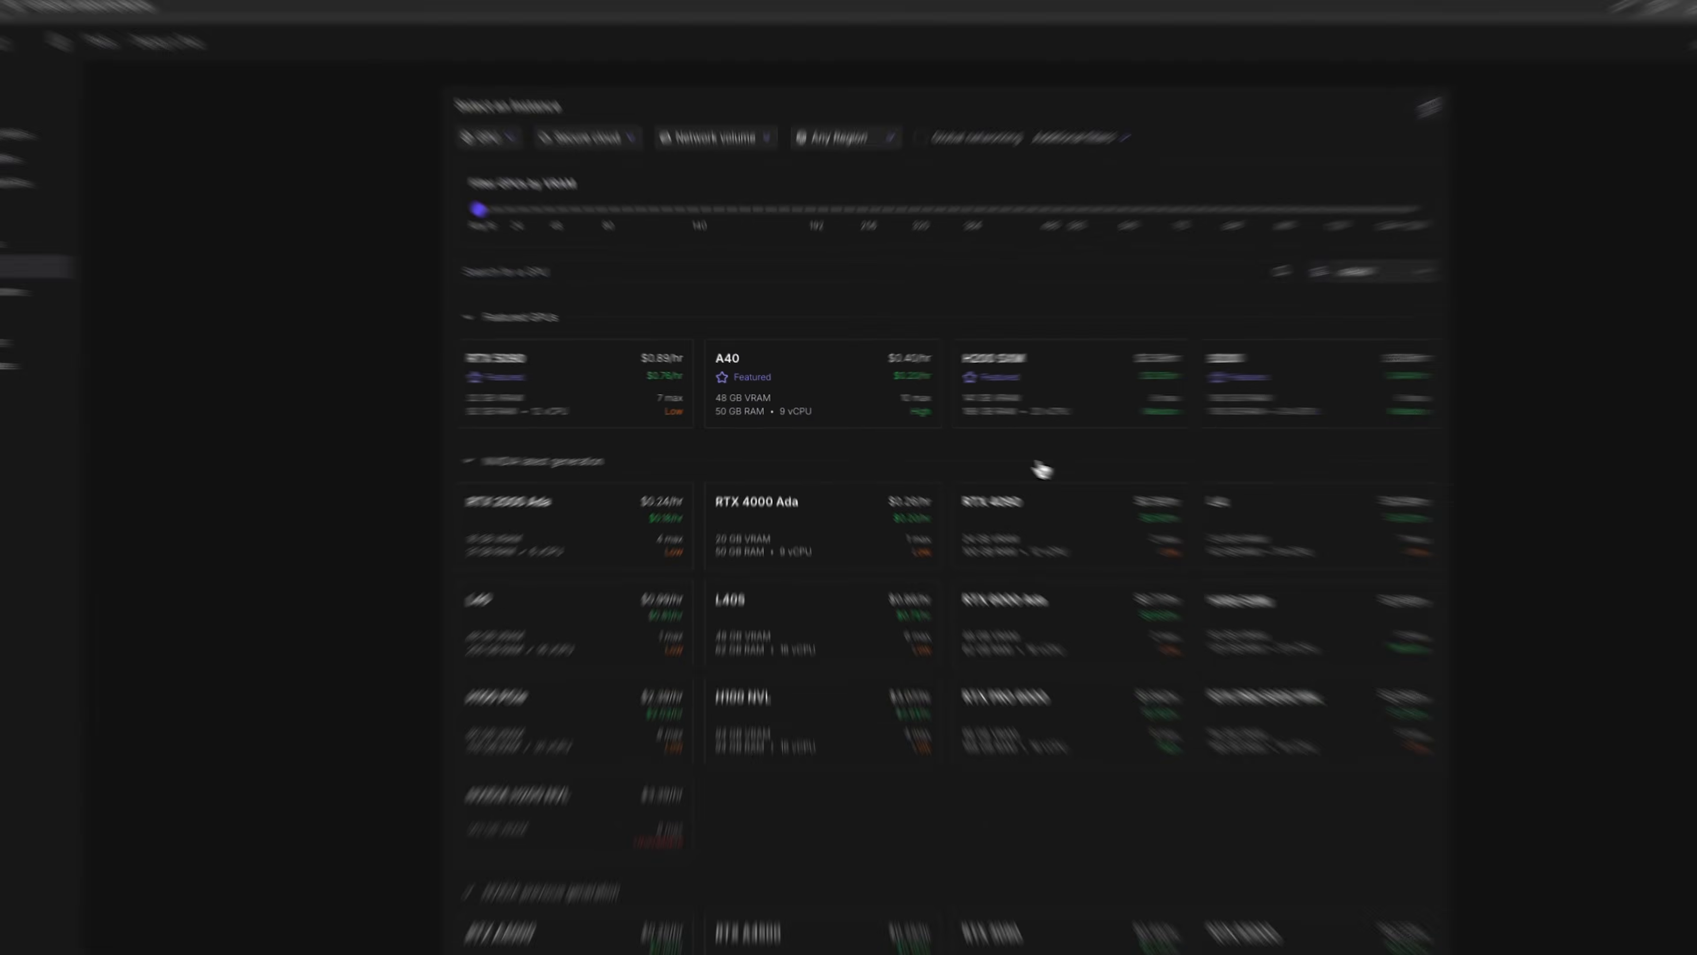
Compare the available GPU models and select the RTX 4090 for the pod
{"action": "mouse_move", "coordinate": [548, 397]}
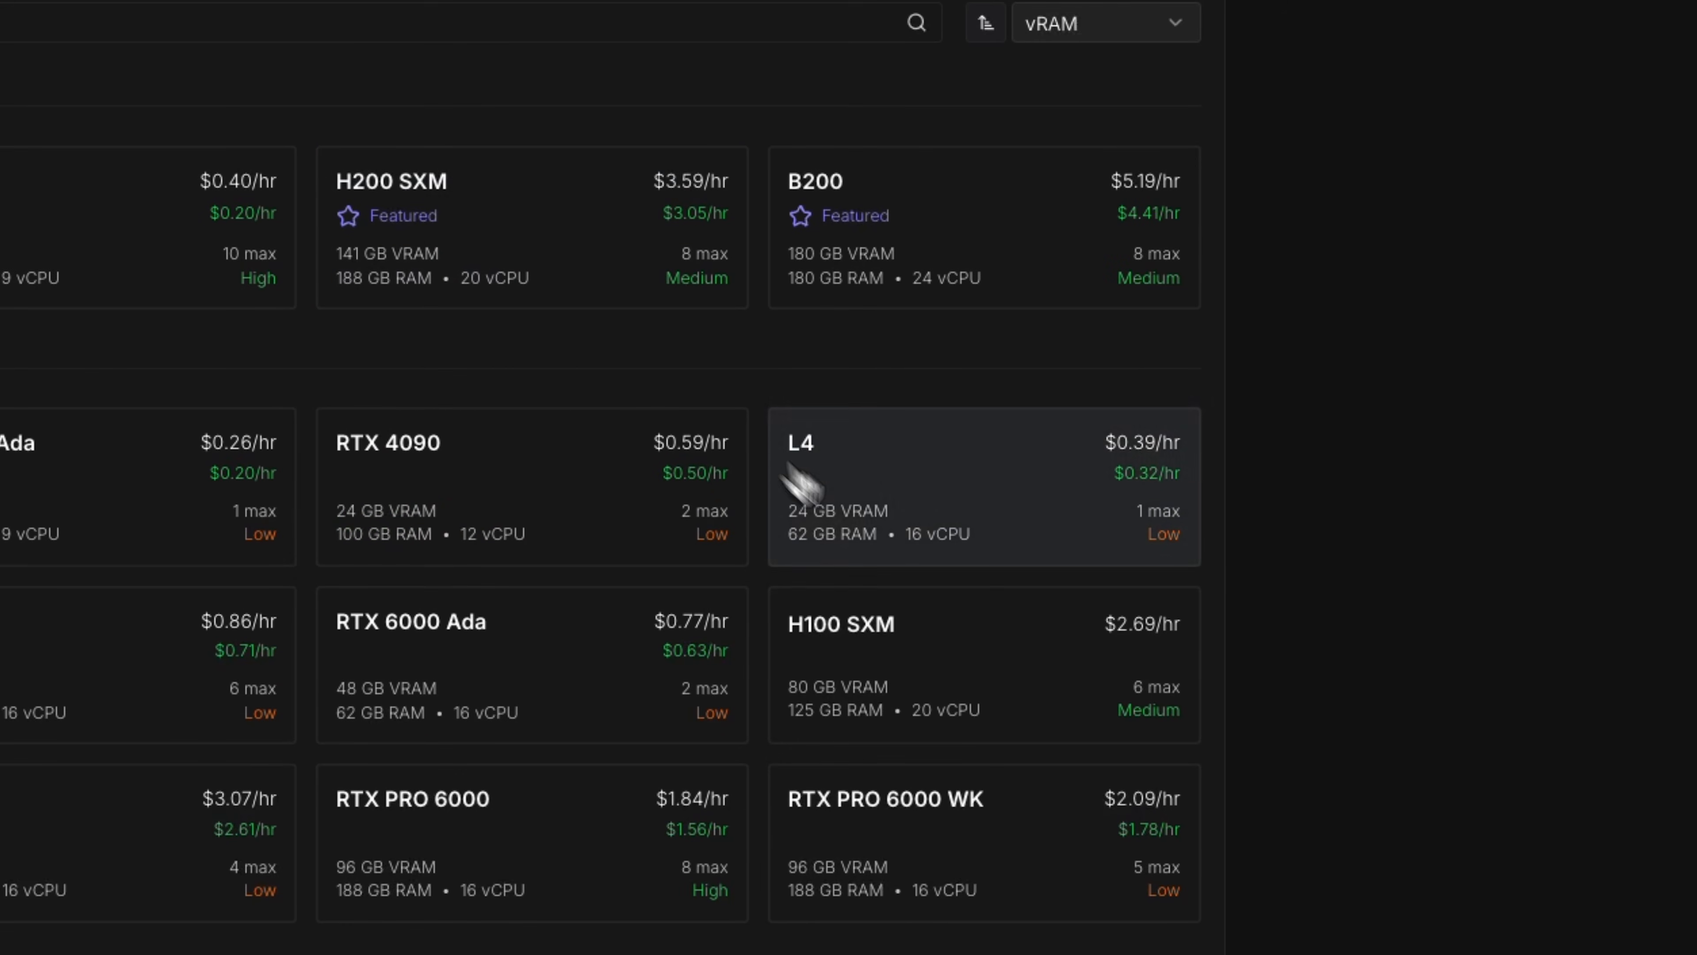
{"action": "mouse_move", "coordinate": [982, 687]}
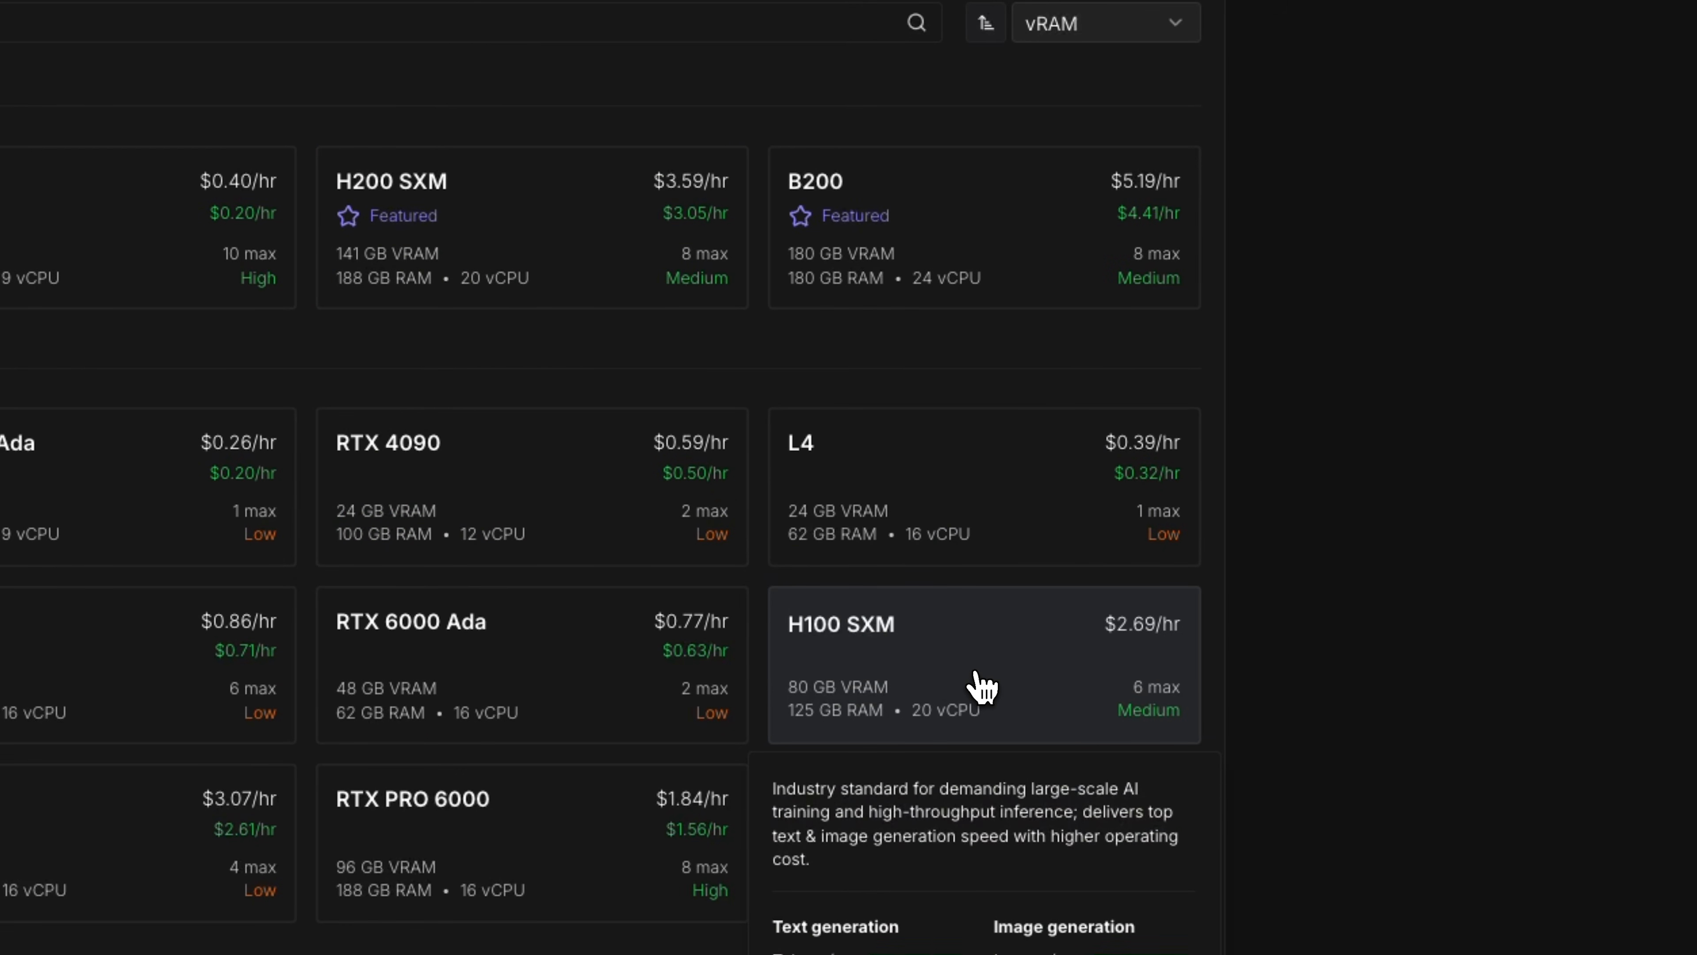
{"action": "mouse_move", "coordinate": [508, 488]}
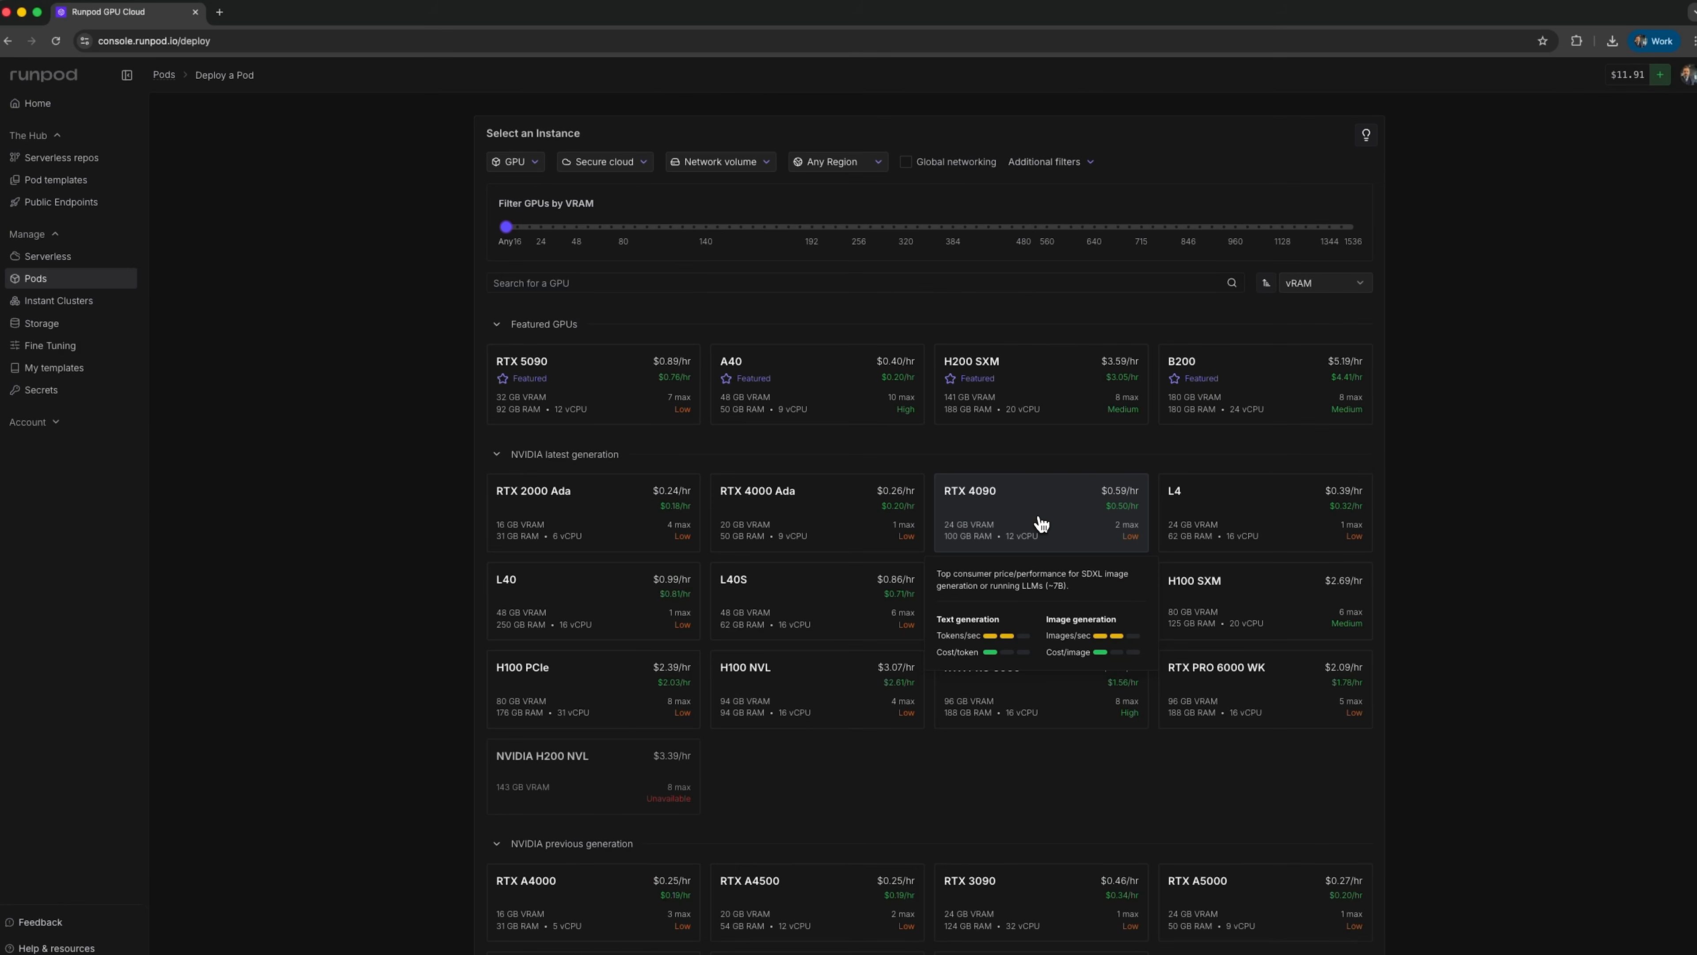
{"action": "left_click", "coordinate": [1041, 524]}
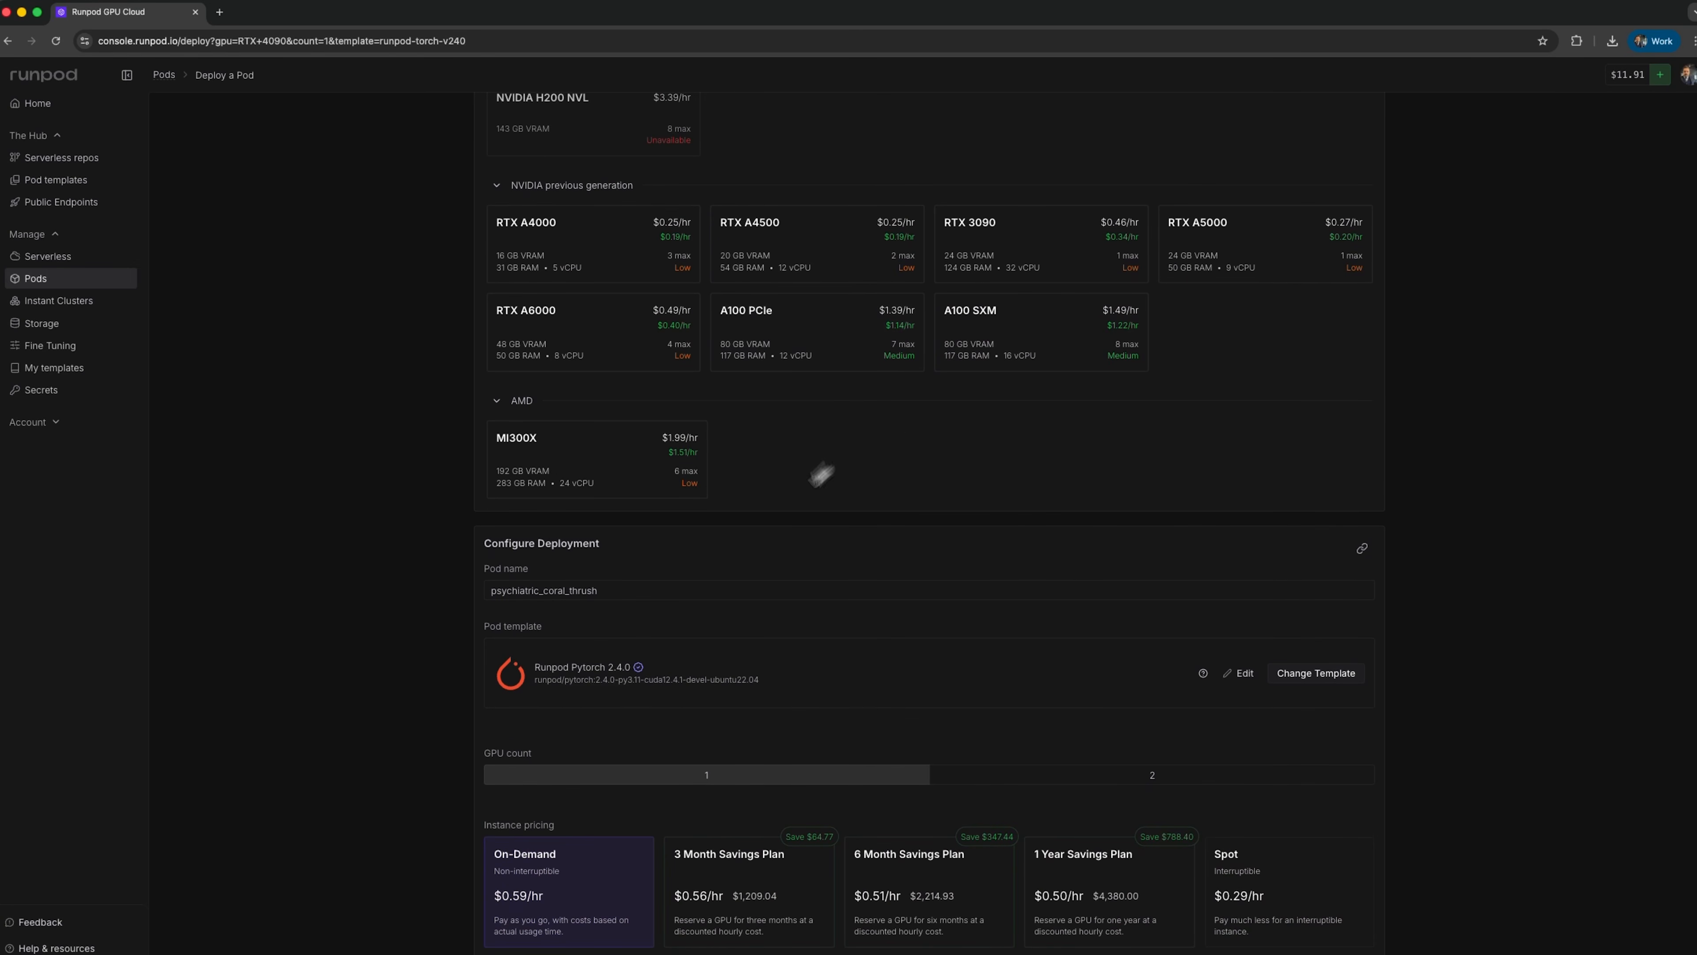
Override the Runpod Pytorch 2.4.0 template settings and deploy the pod with on-demand pricing
{"action": "left_click", "coordinate": [1238, 673]}
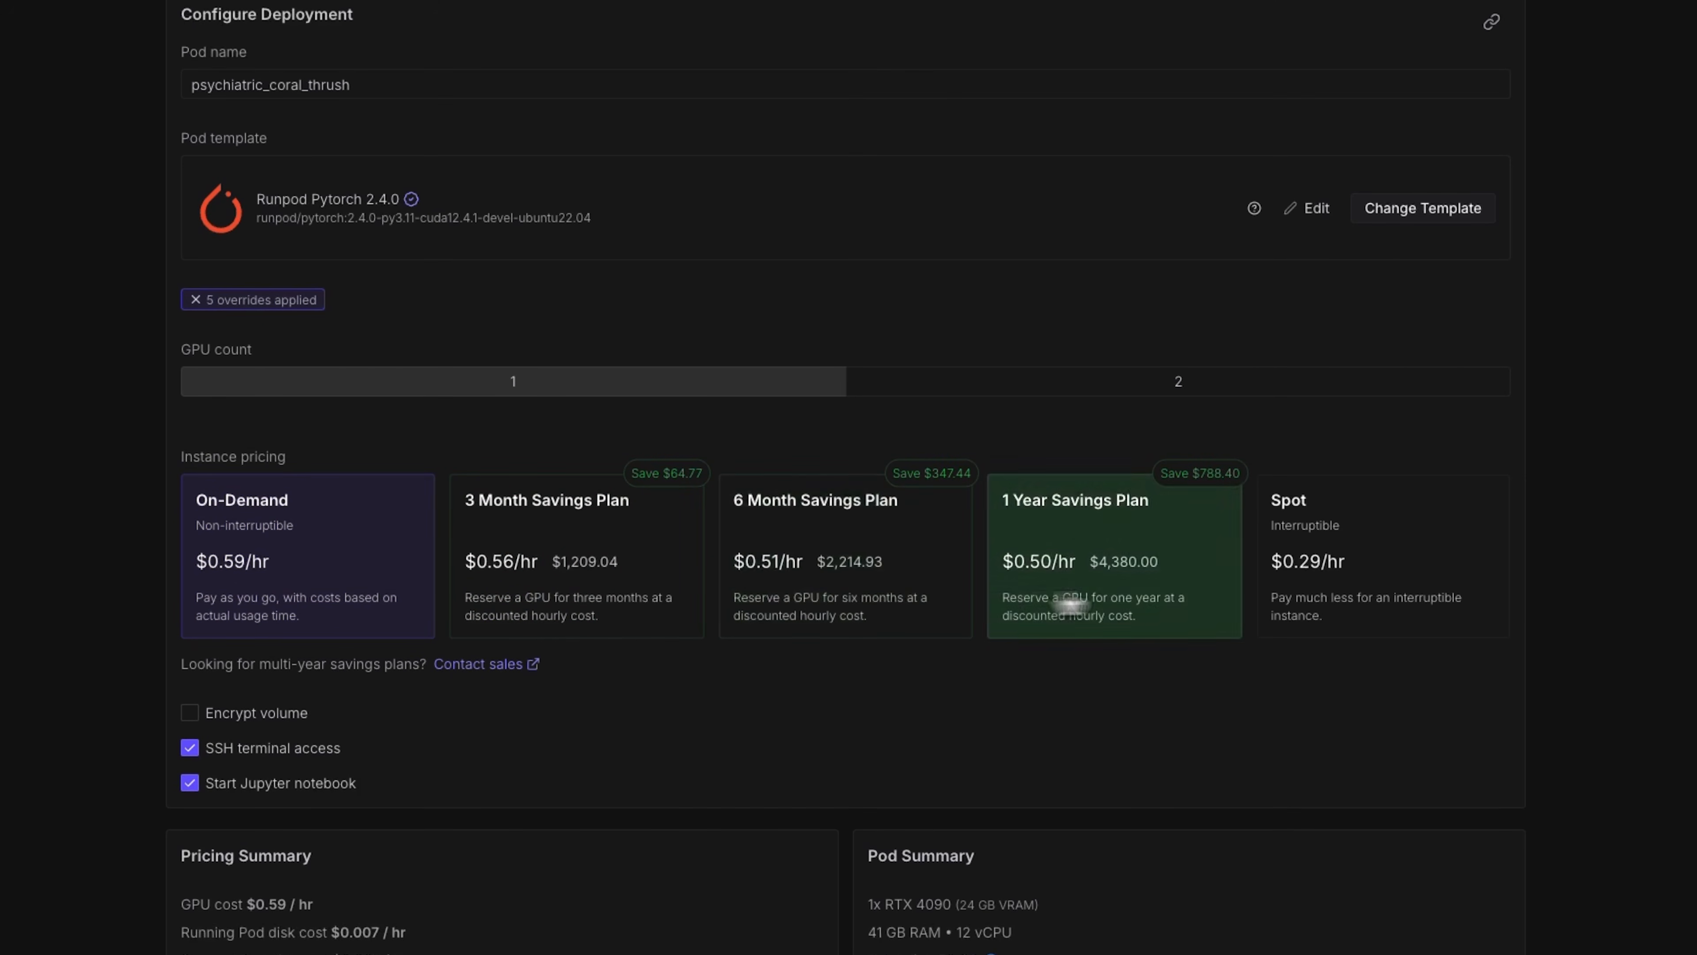
{"action": "left_click", "coordinate": [928, 939]}
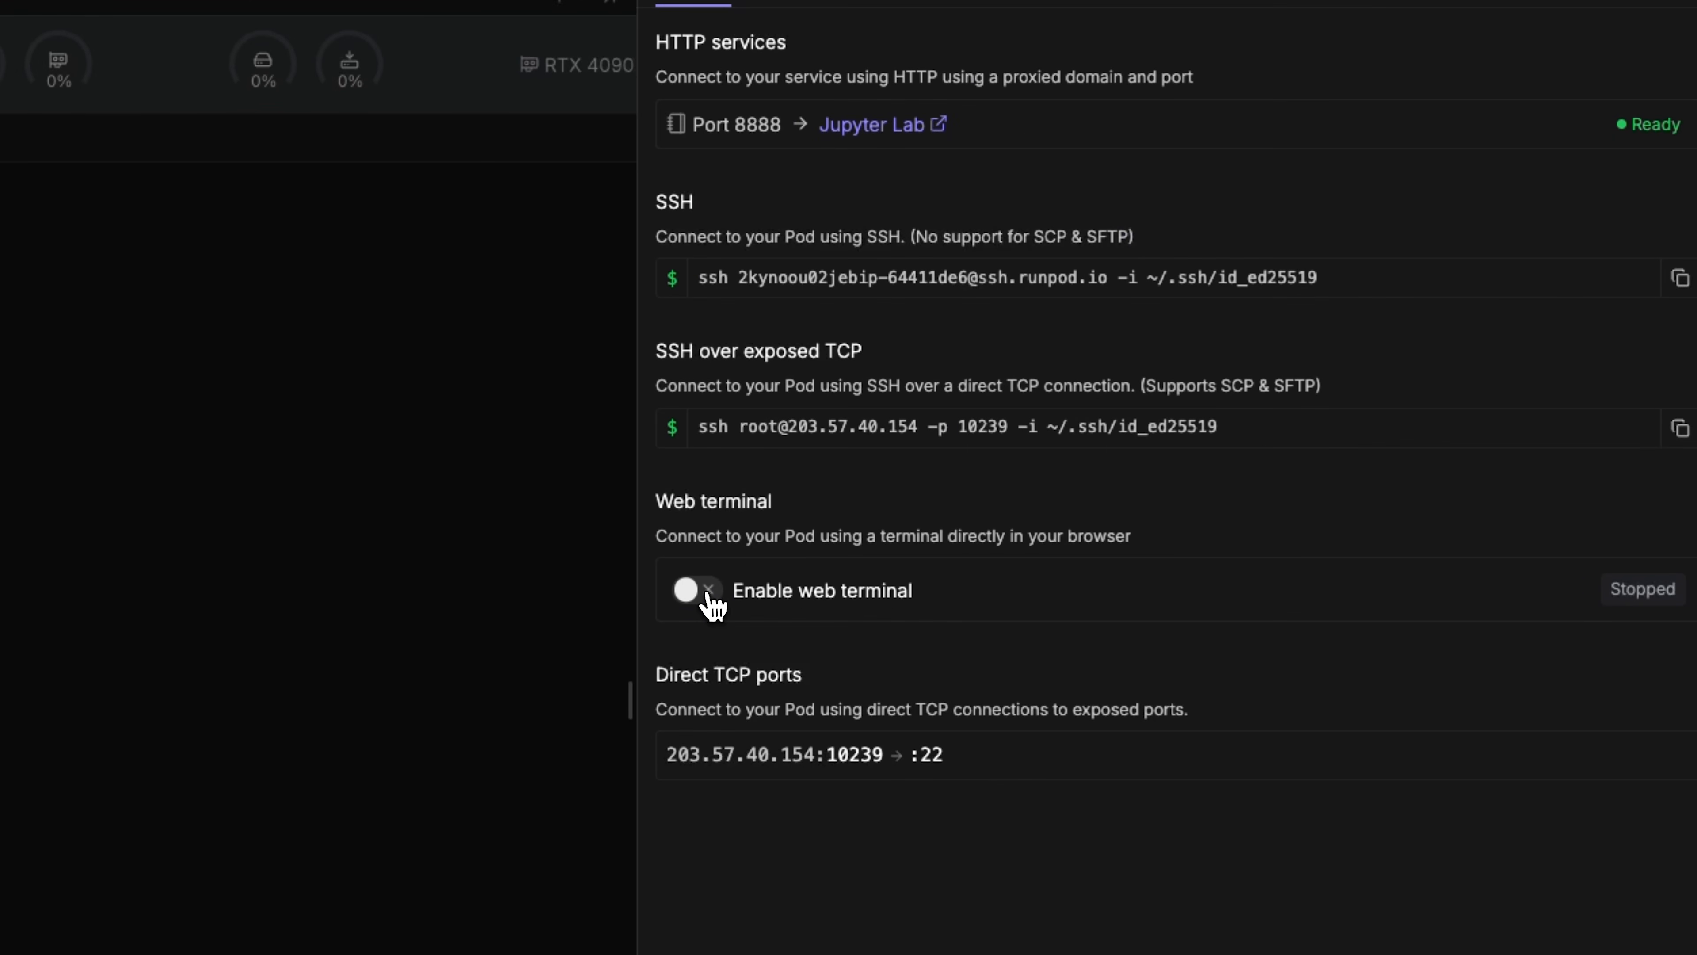
Enable the web terminal on the running pod and open its Jupyter Lab service on port 8888
{"action": "left_click", "coordinate": [707, 597]}
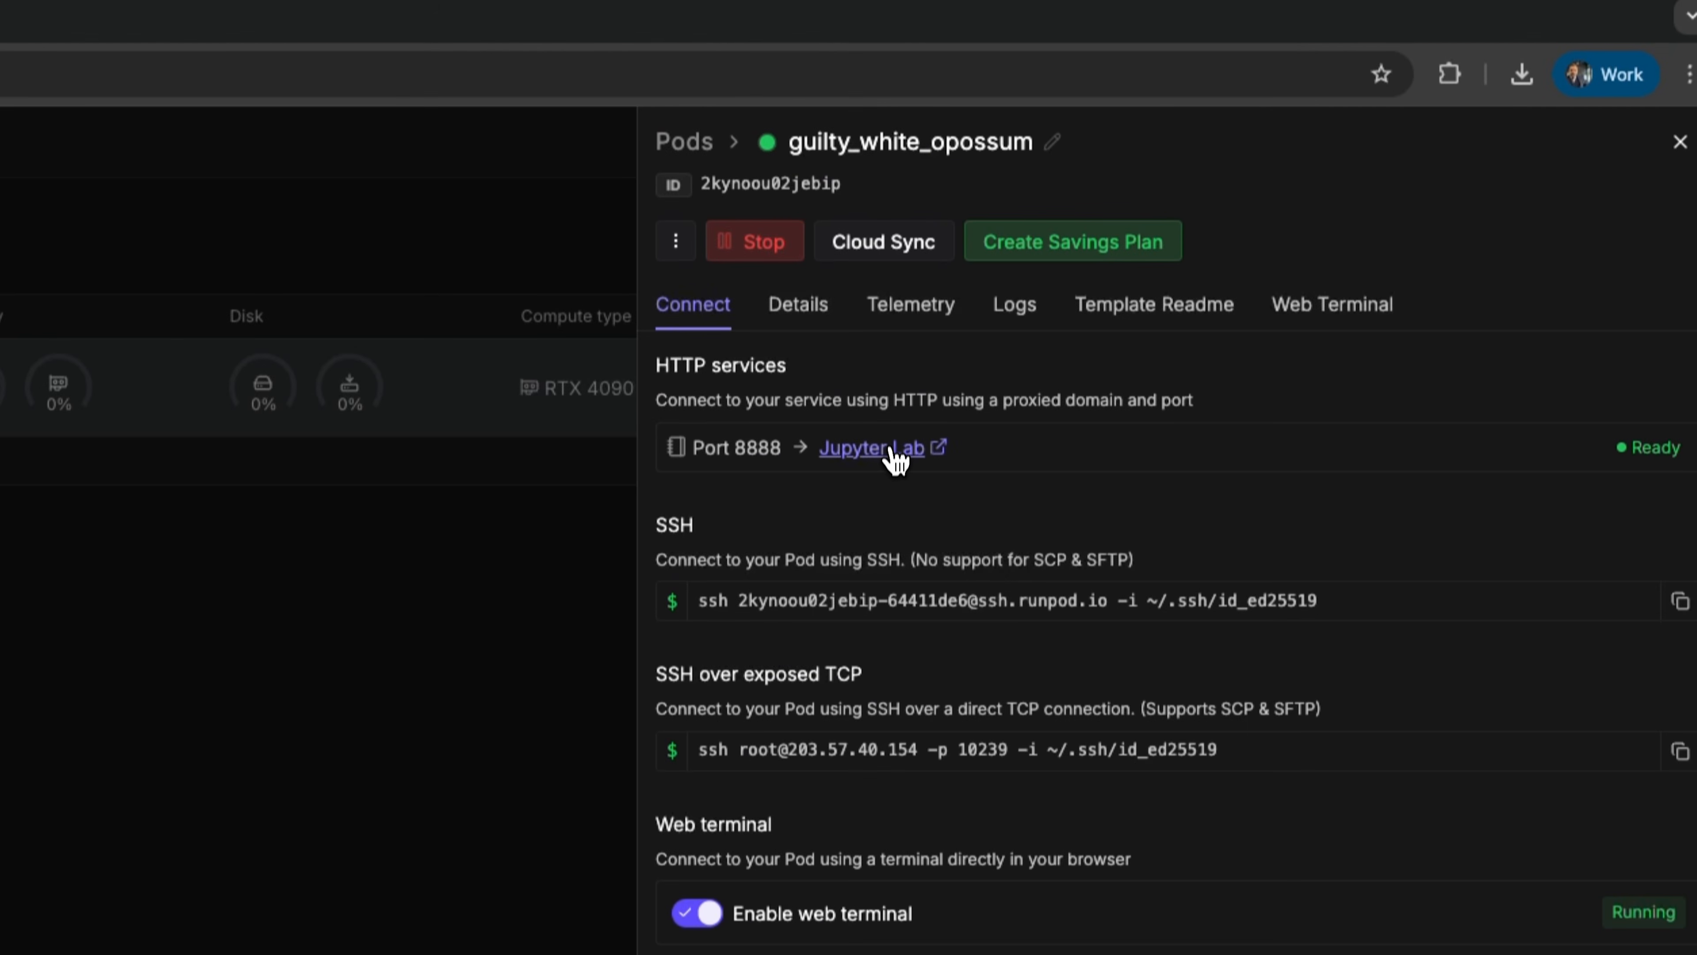
{"action": "left_click", "coordinate": [890, 451]}
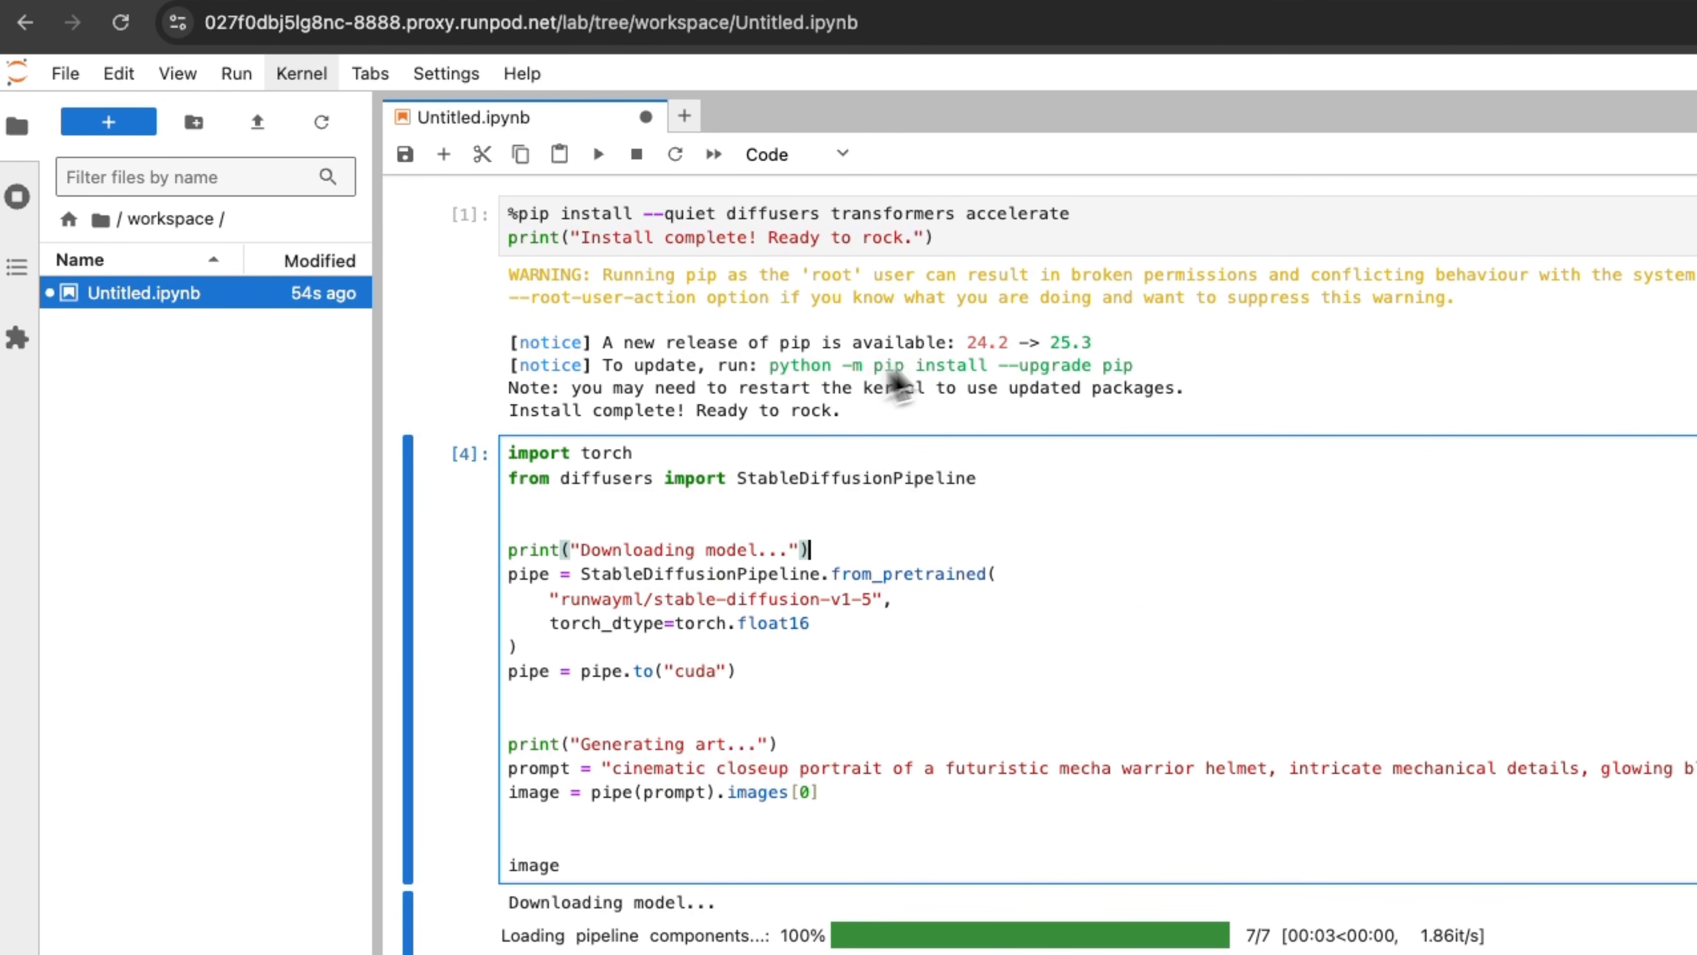
Highlight the line pipe = pipe.to("cuda") in the Stable Diffusion cell, and clear the selection
{"action": "left_click", "coordinate": [863, 677]}
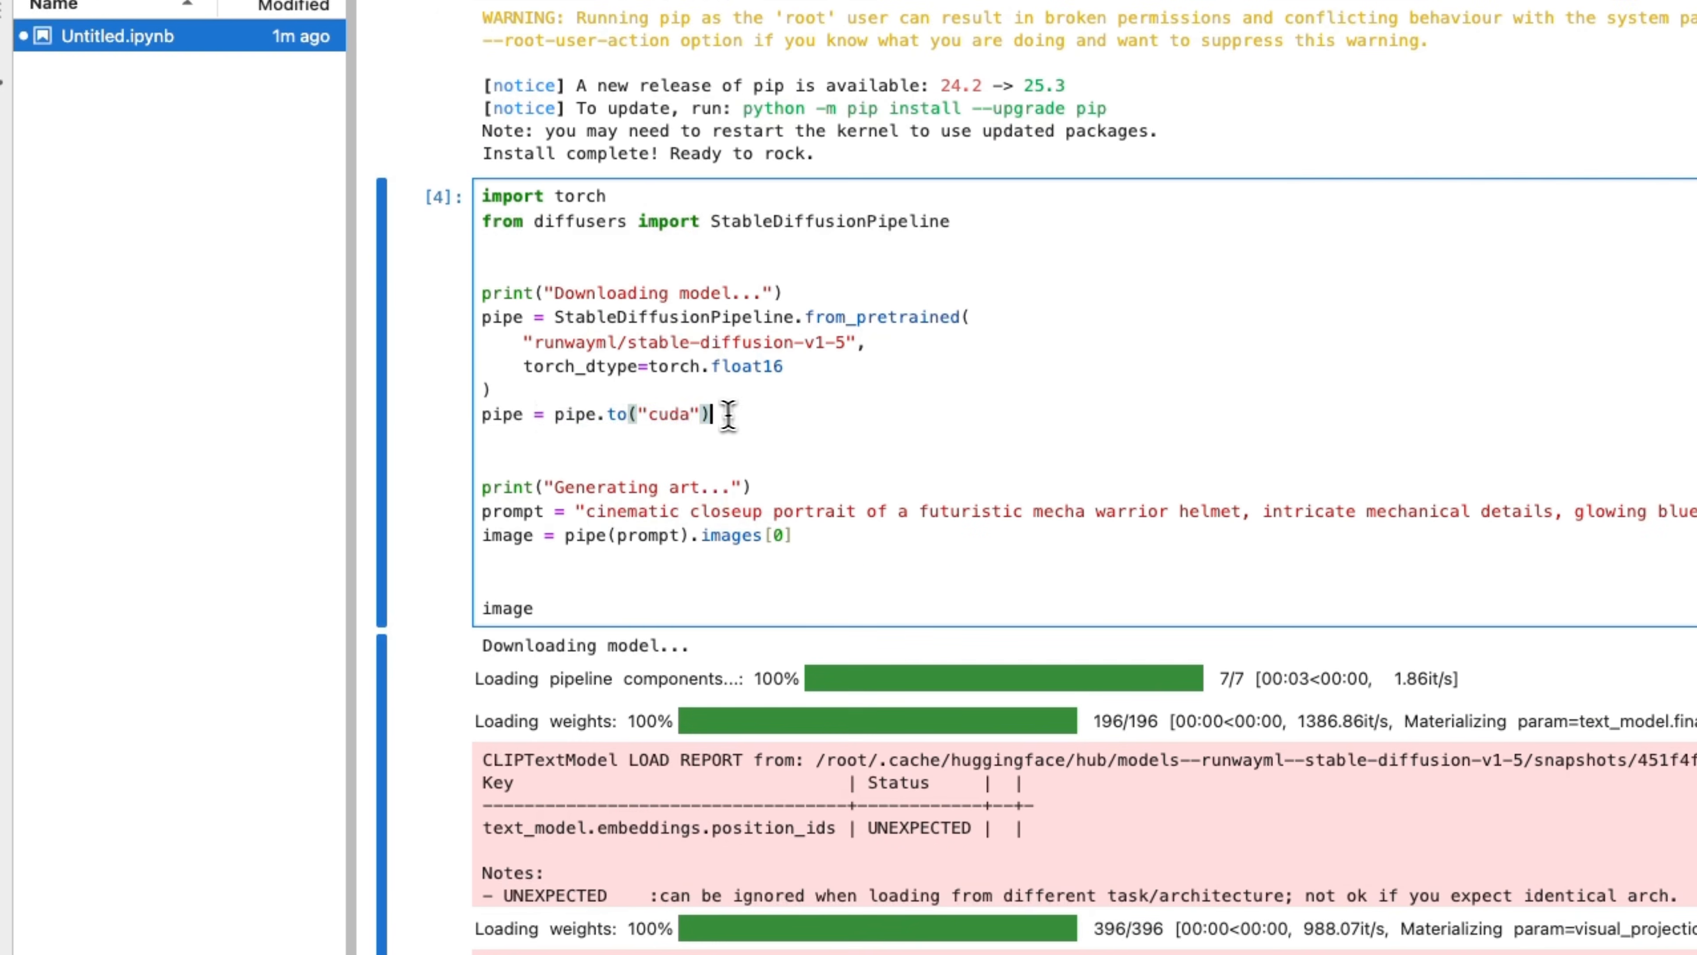
{"action": "left_click_drag", "start_coordinate": [727, 415], "coordinate": [417, 421]}
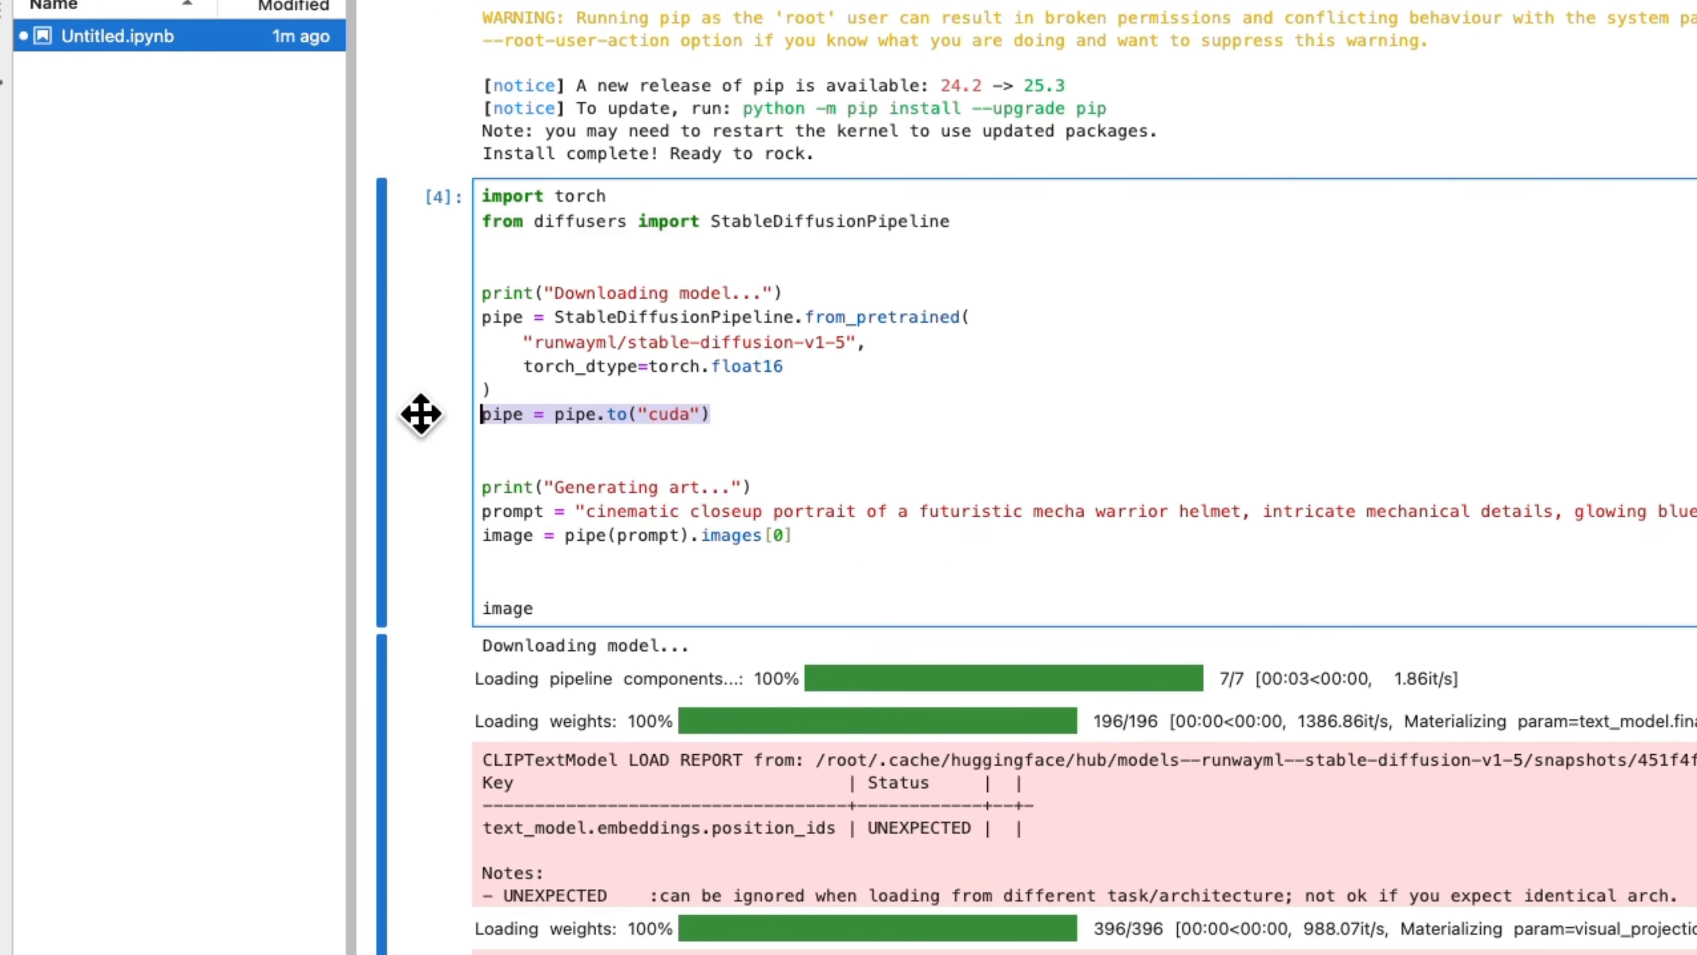
{"action": "left_click", "coordinate": [1023, 418]}
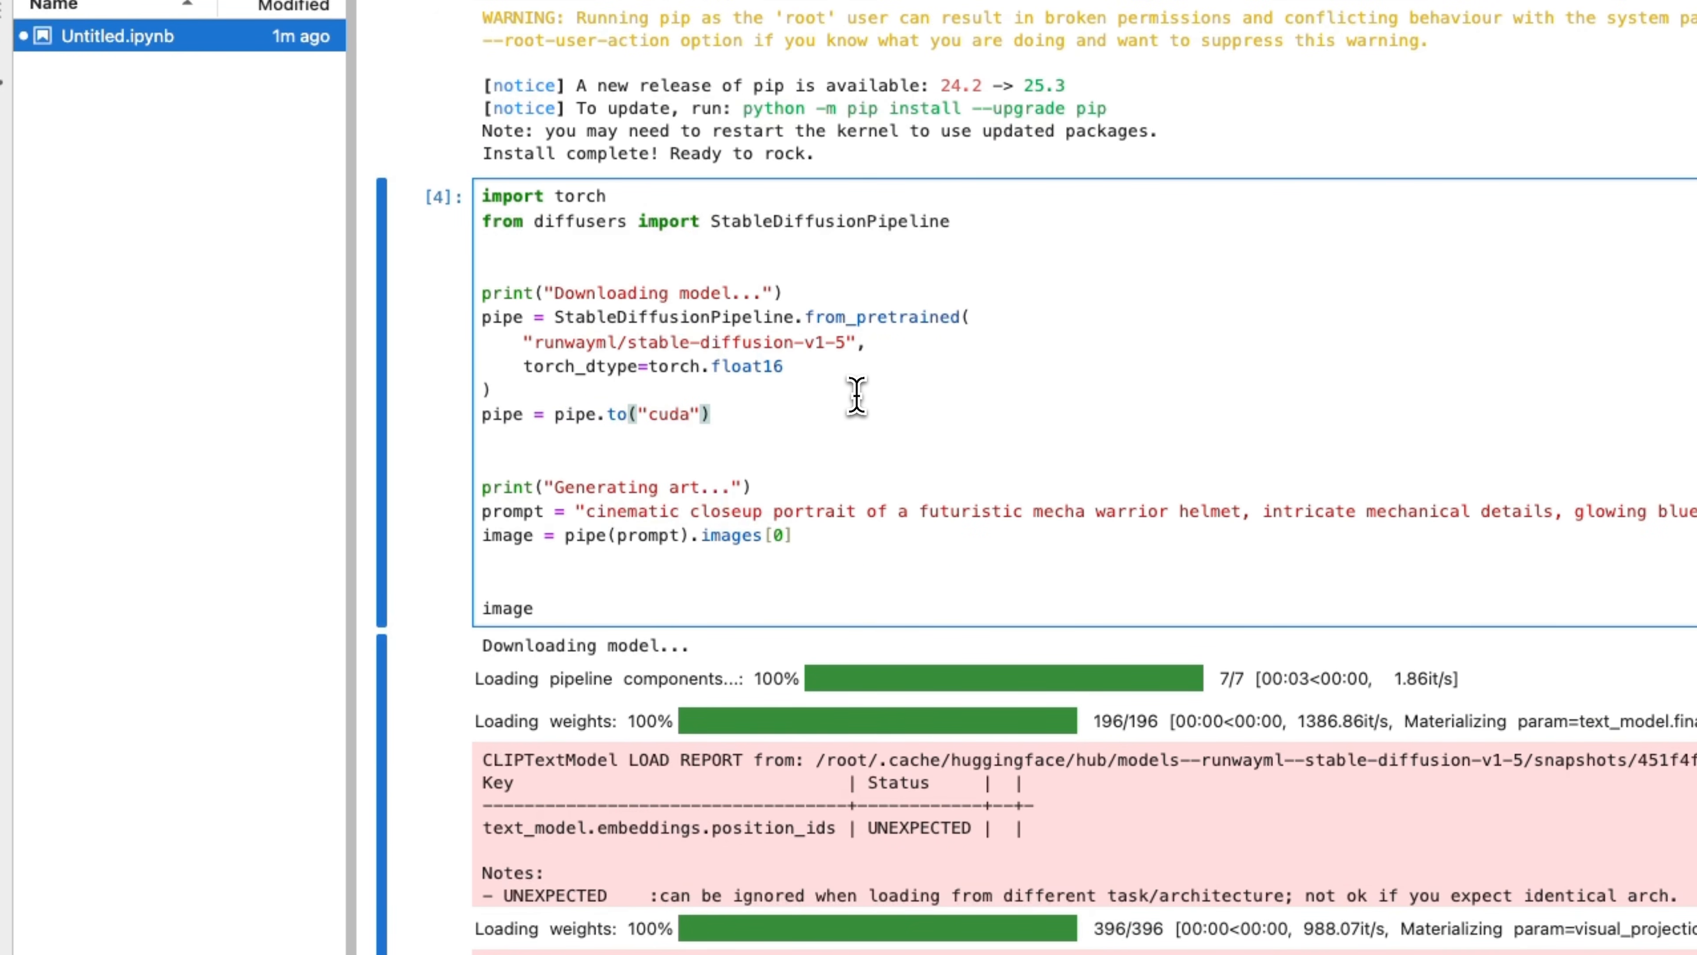
{"action": "key", "text": "Up"}
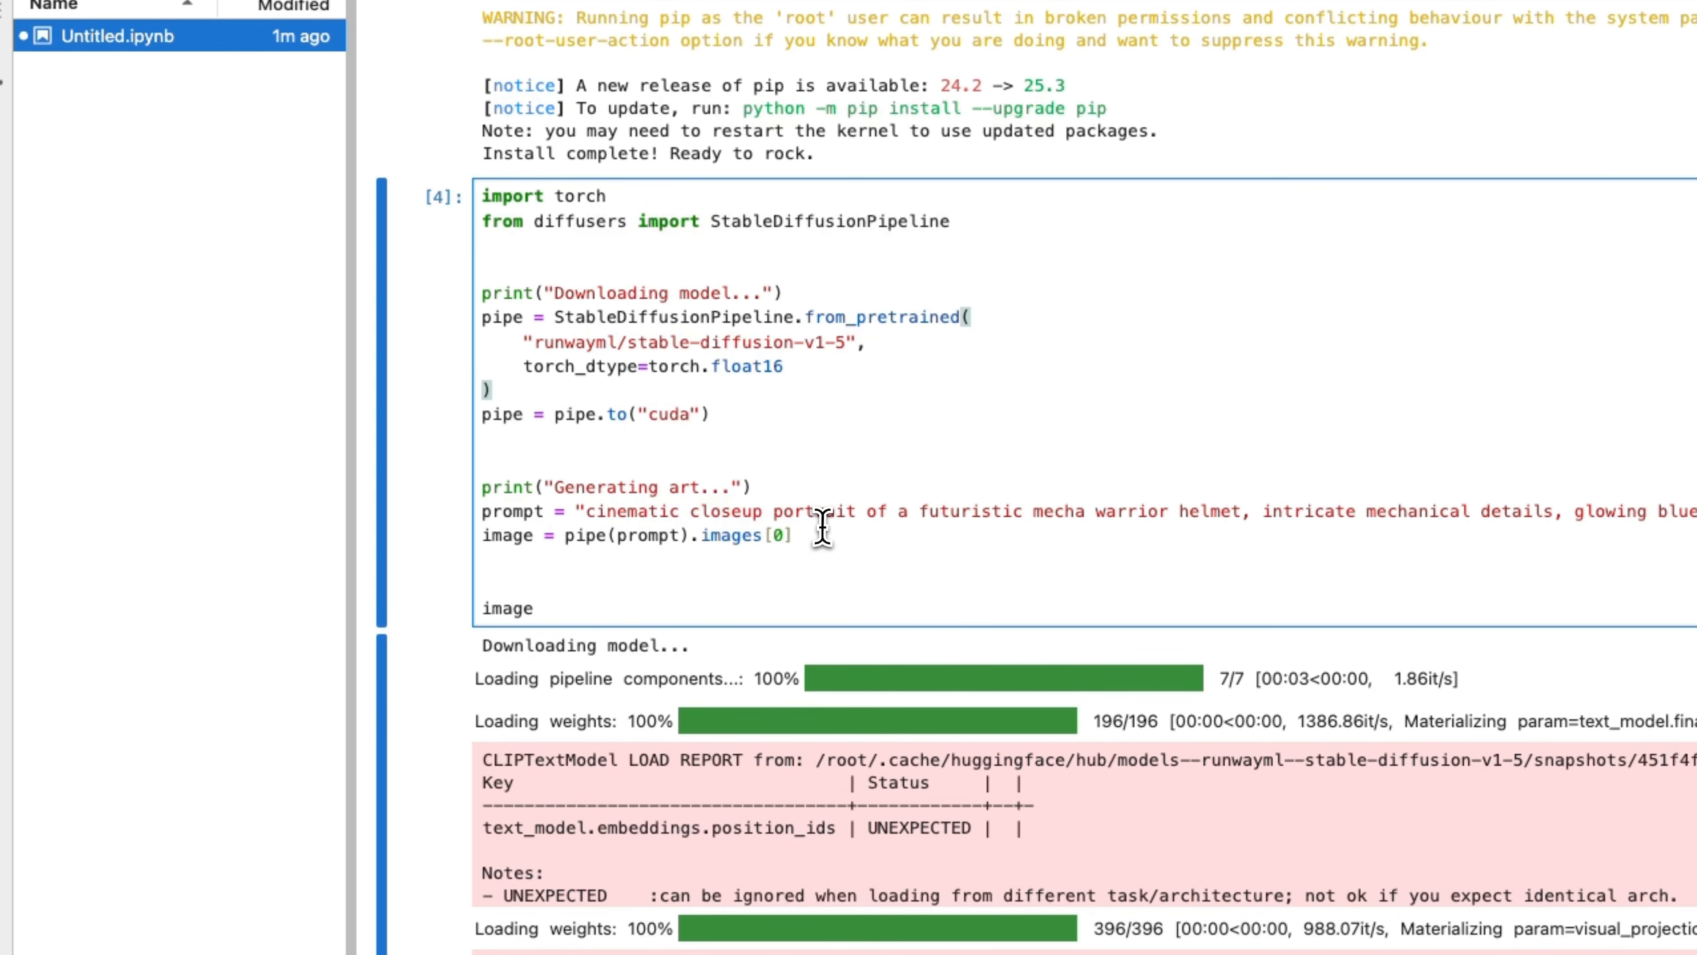
Examine the Stable Diffusion cell's output from the model loading reports down to the generated image
{"action": "scroll", "coordinate": [1043, 592], "scroll_direction": "down", "scroll_amount": 3}
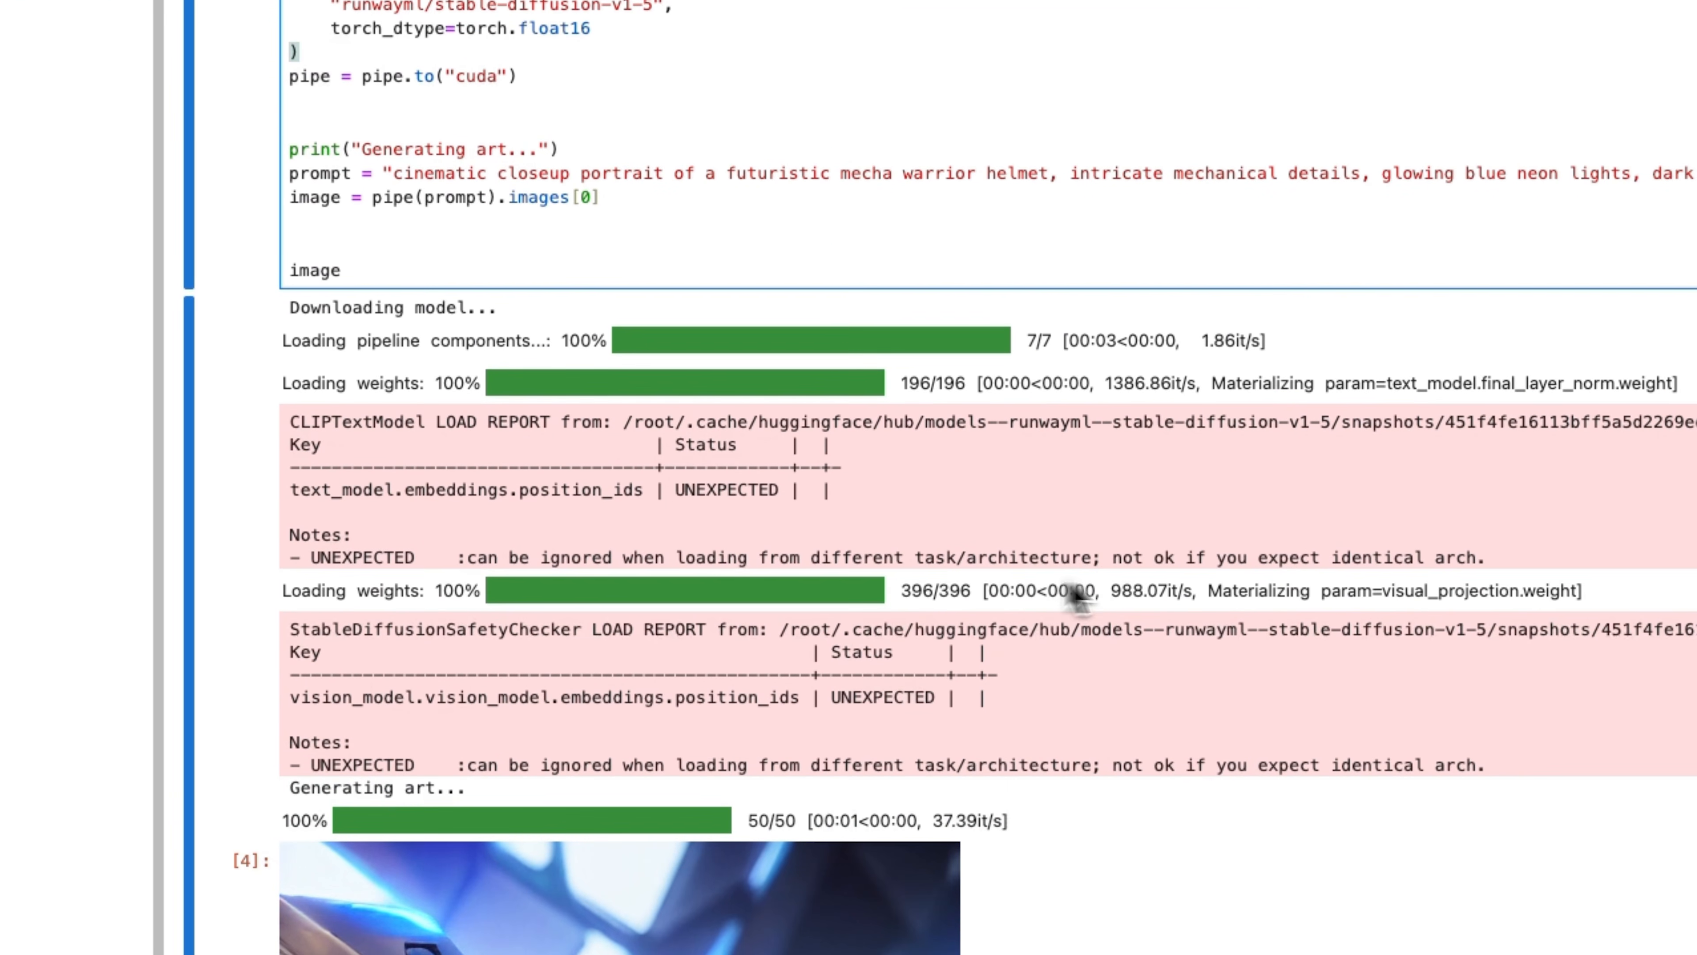
{"action": "scroll", "coordinate": [1109, 606], "scroll_direction": "down", "scroll_amount": 2}
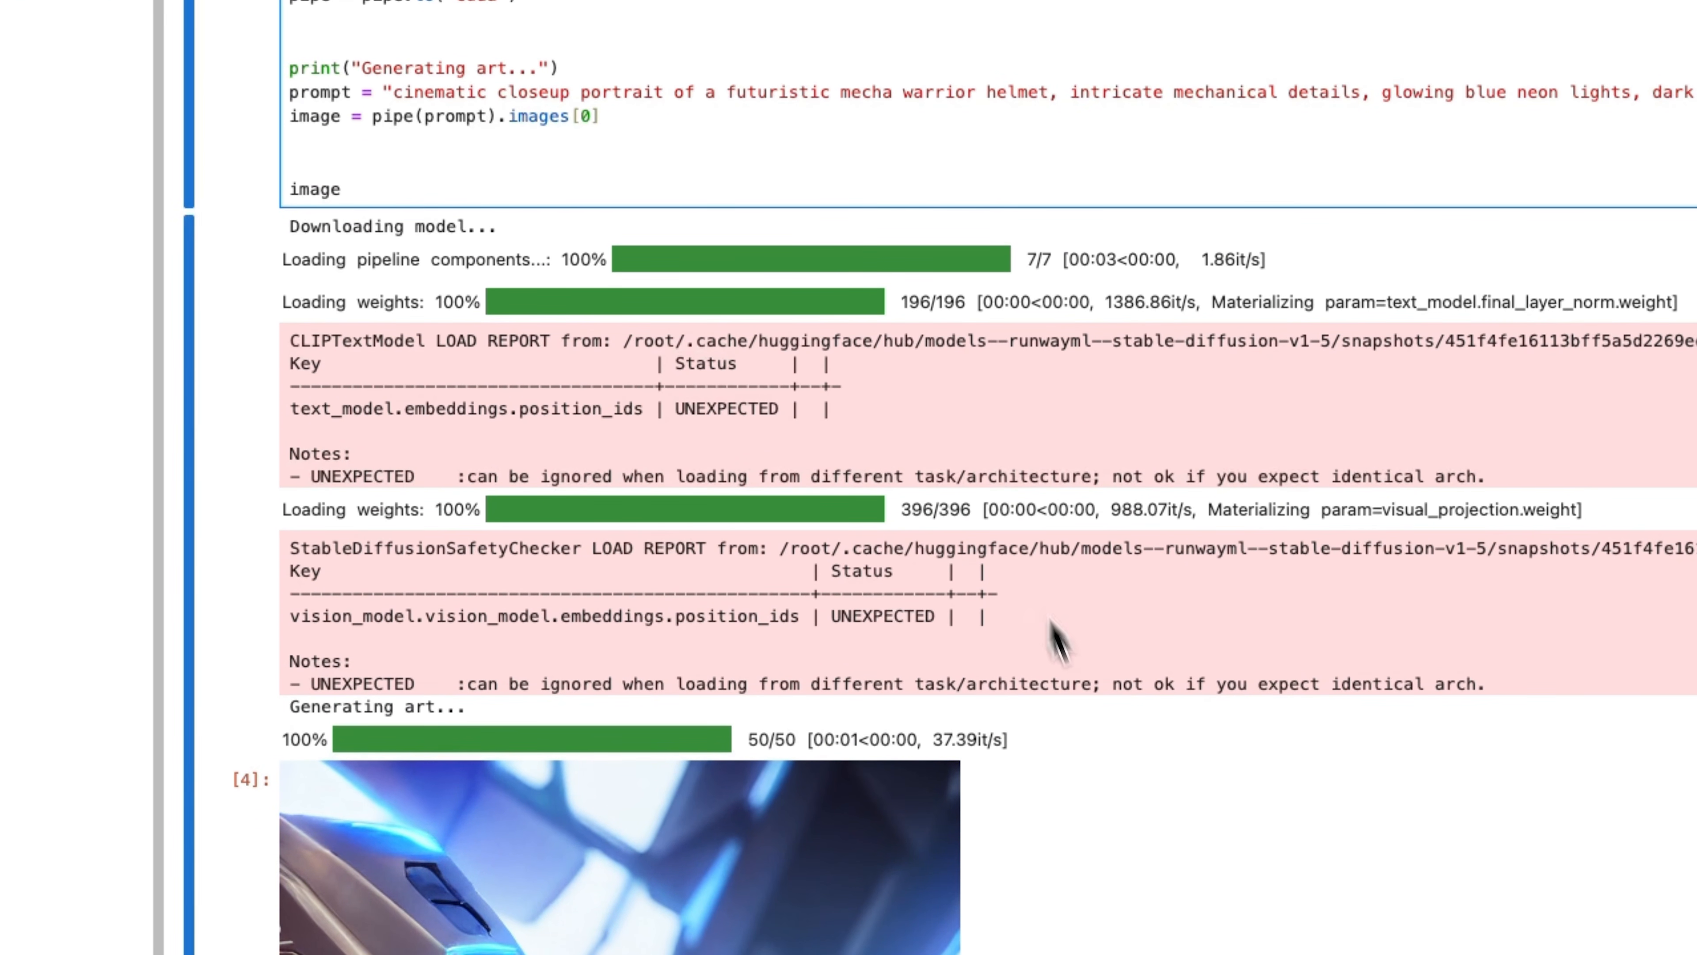
{"action": "scroll", "coordinate": [1076, 682], "scroll_direction": "down", "scroll_amount": 4}
{"action": "scroll", "coordinate": [1109, 702], "scroll_direction": "down", "scroll_amount": 5}
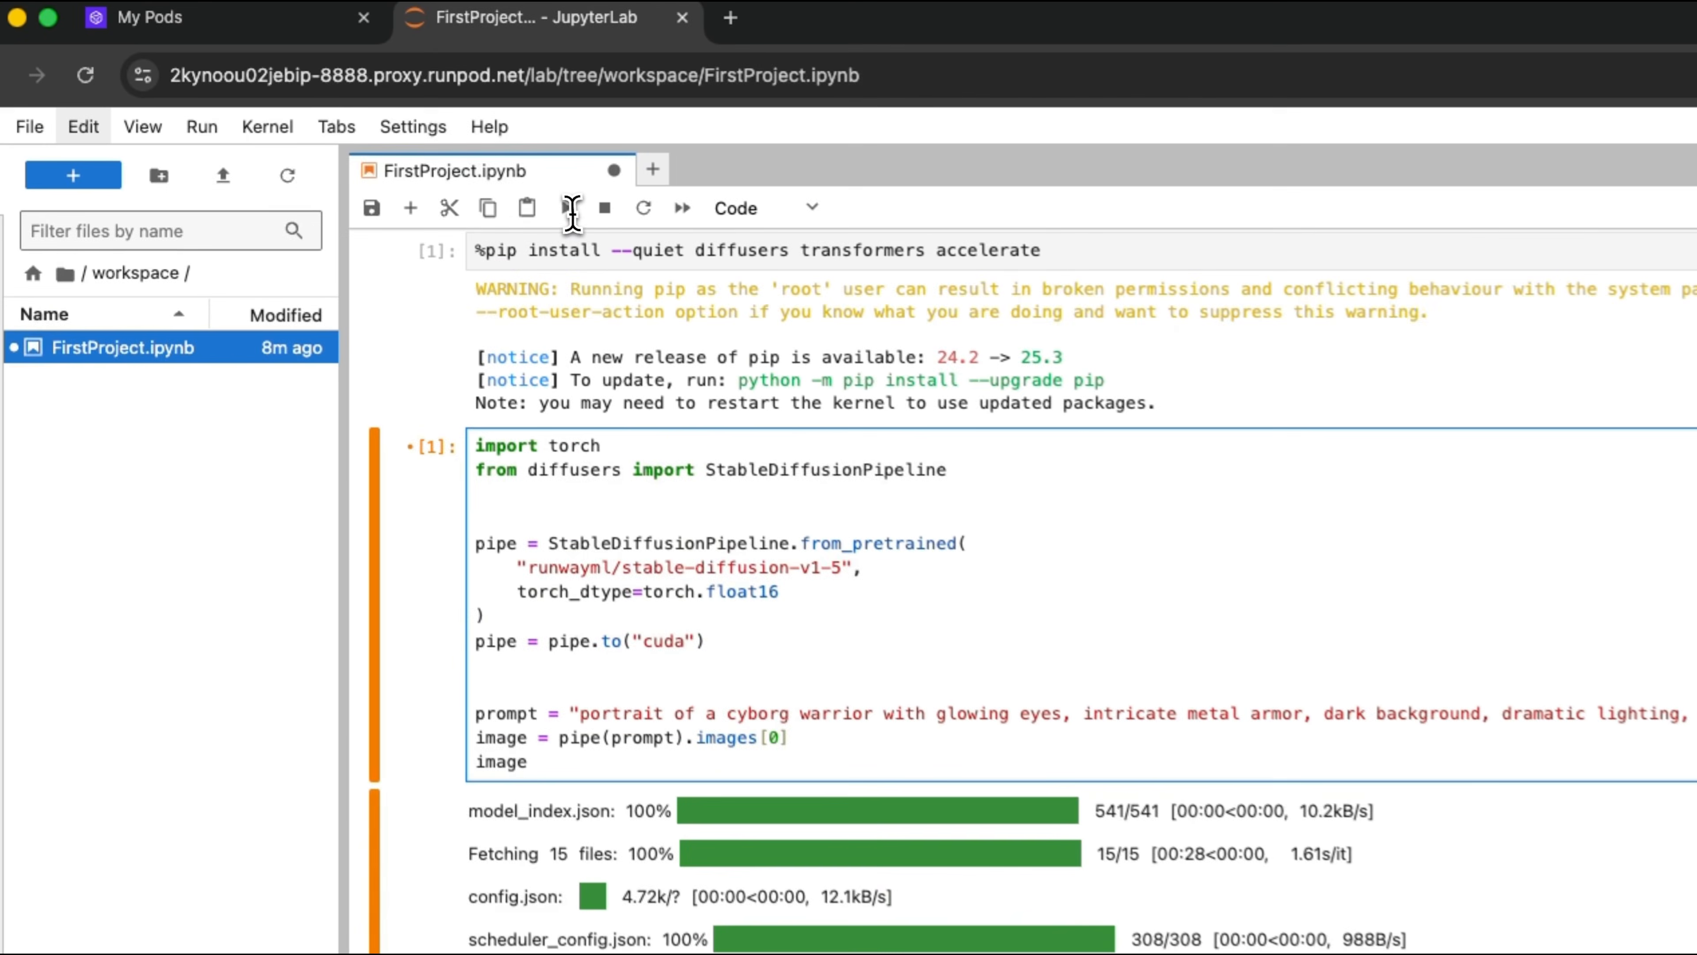
Run the FirstProject.ipynb image cell with the cyborg warrior prompt and again with the magical library in outer space prompt
{"action": "left_click", "coordinate": [570, 208]}
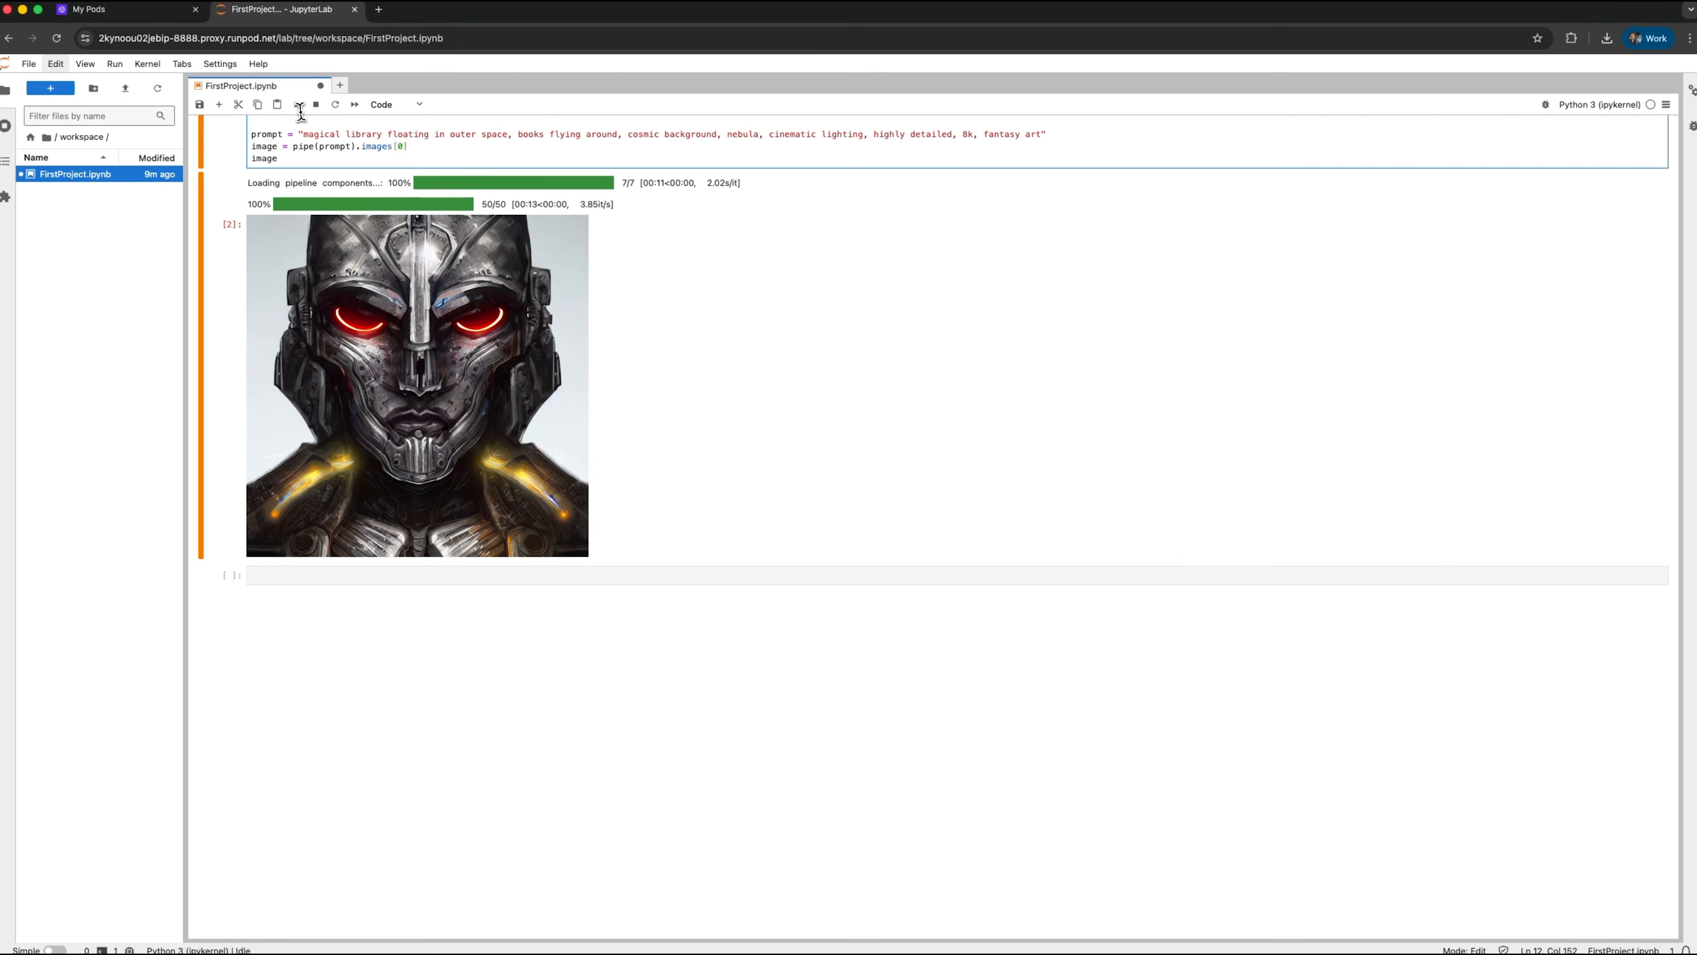
{"action": "left_click", "coordinate": [489, 148]}
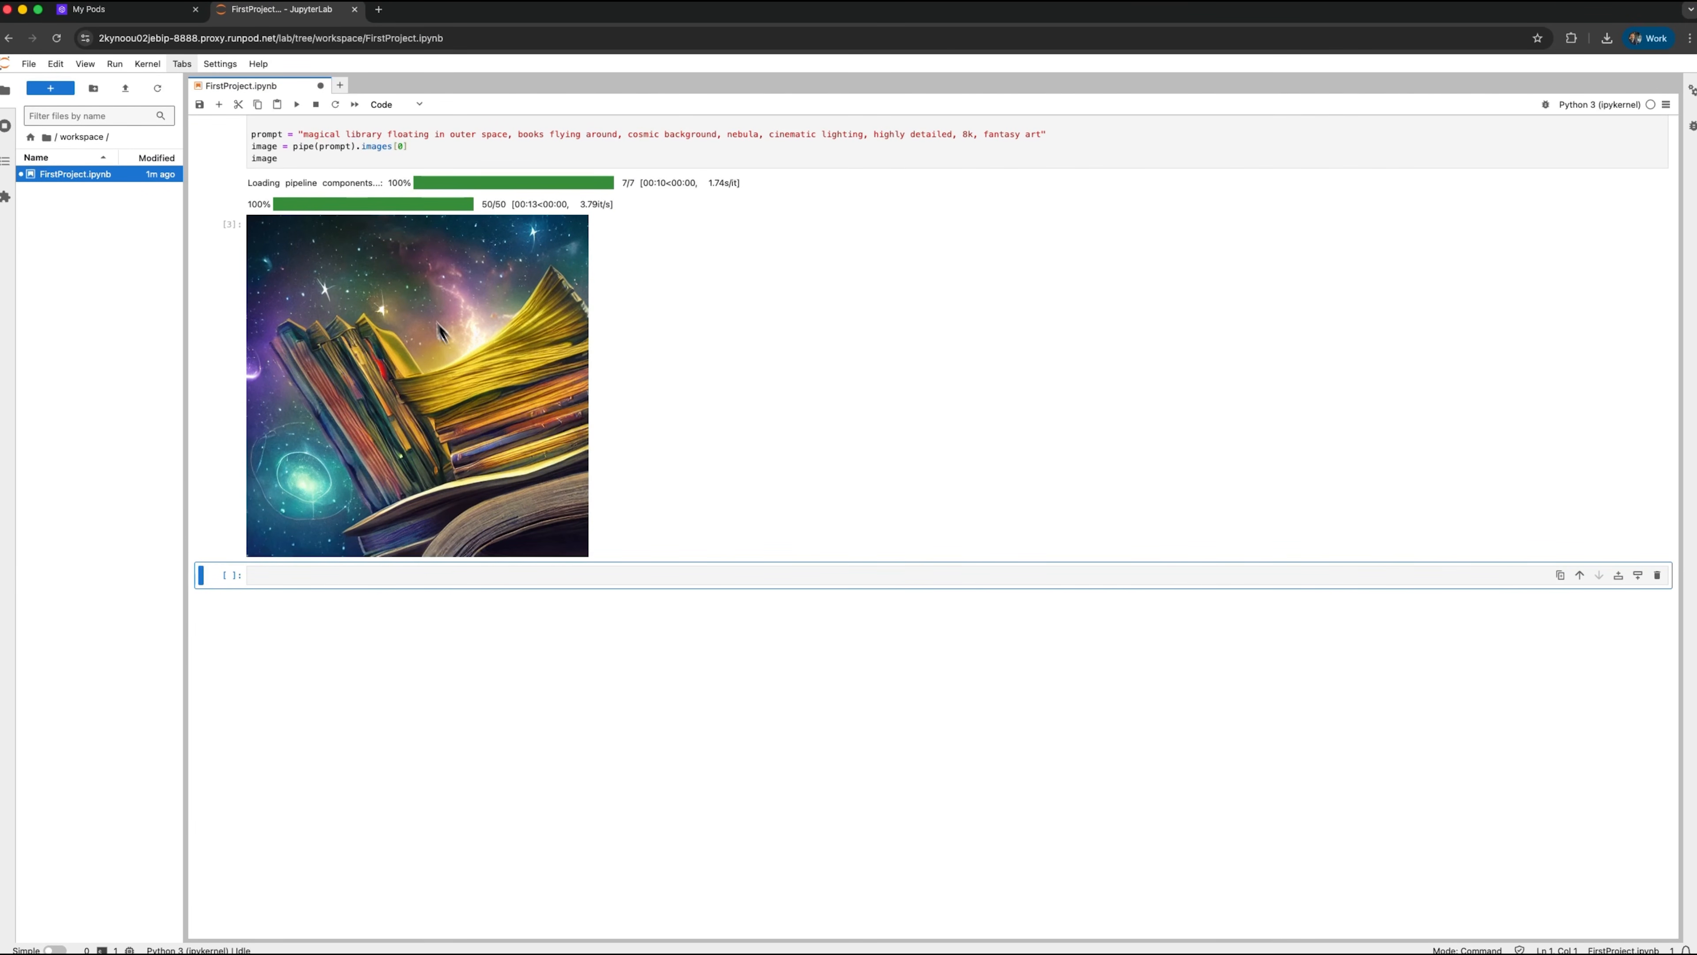
Switch to the Runpod console, view the deployment options for a new serverless endpoint, and go back to the pods
{"action": "left_click", "coordinate": [130, 20]}
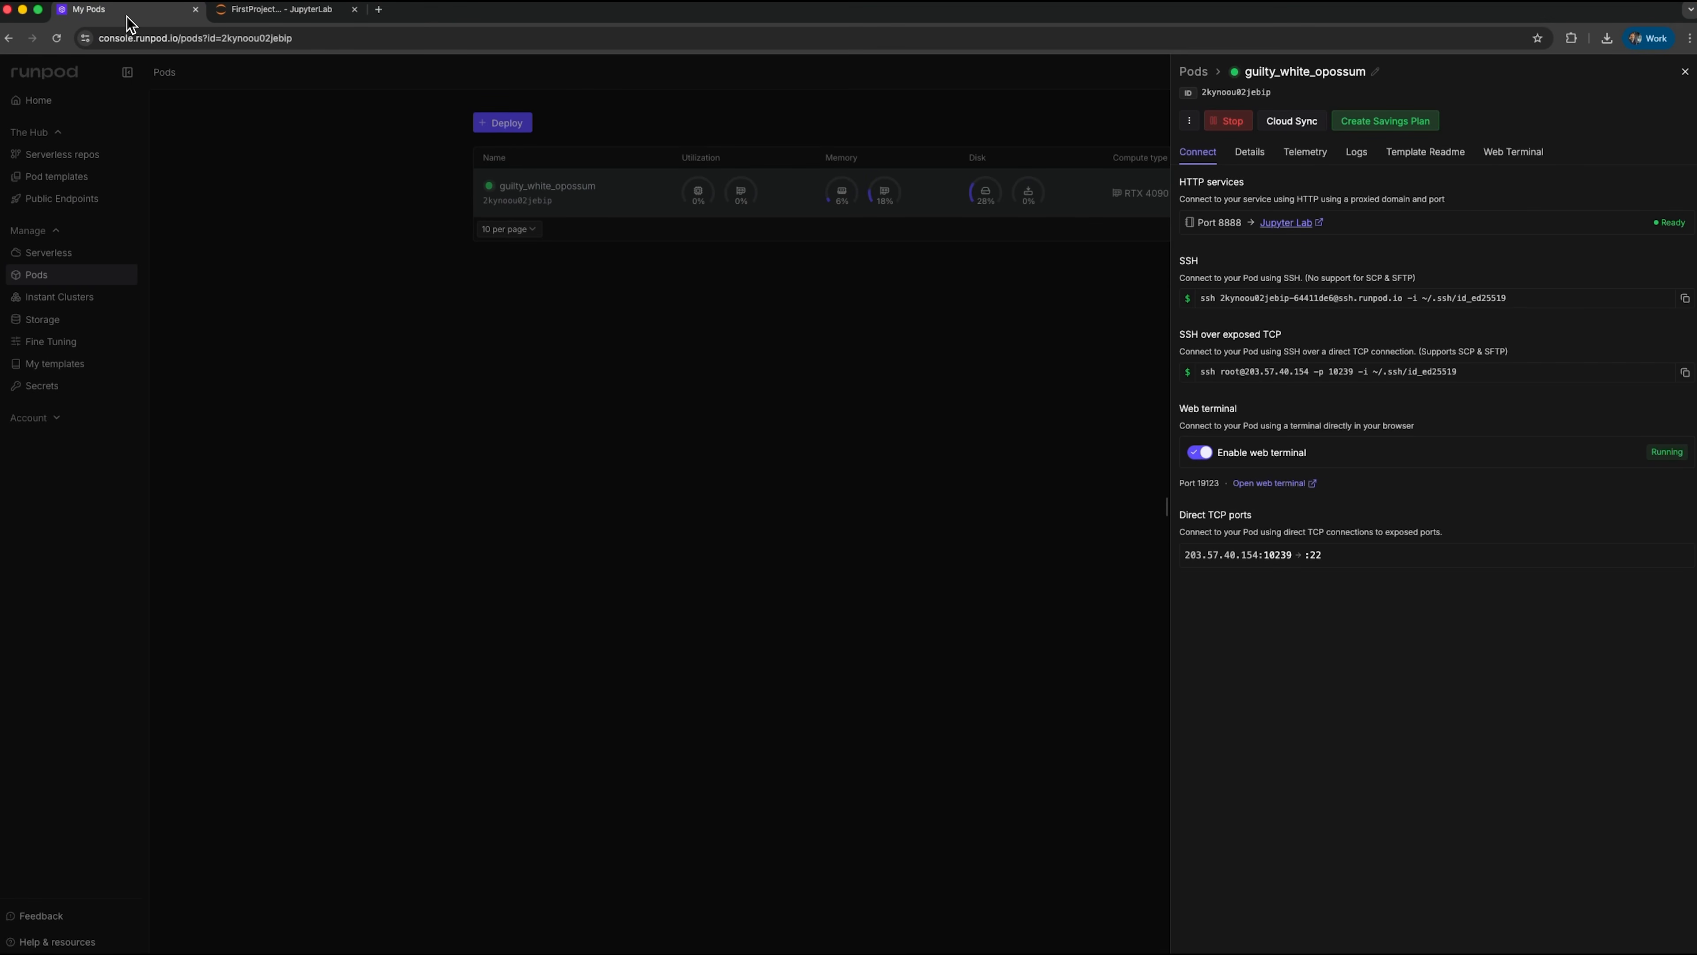
{"action": "left_click", "coordinate": [31, 107]}
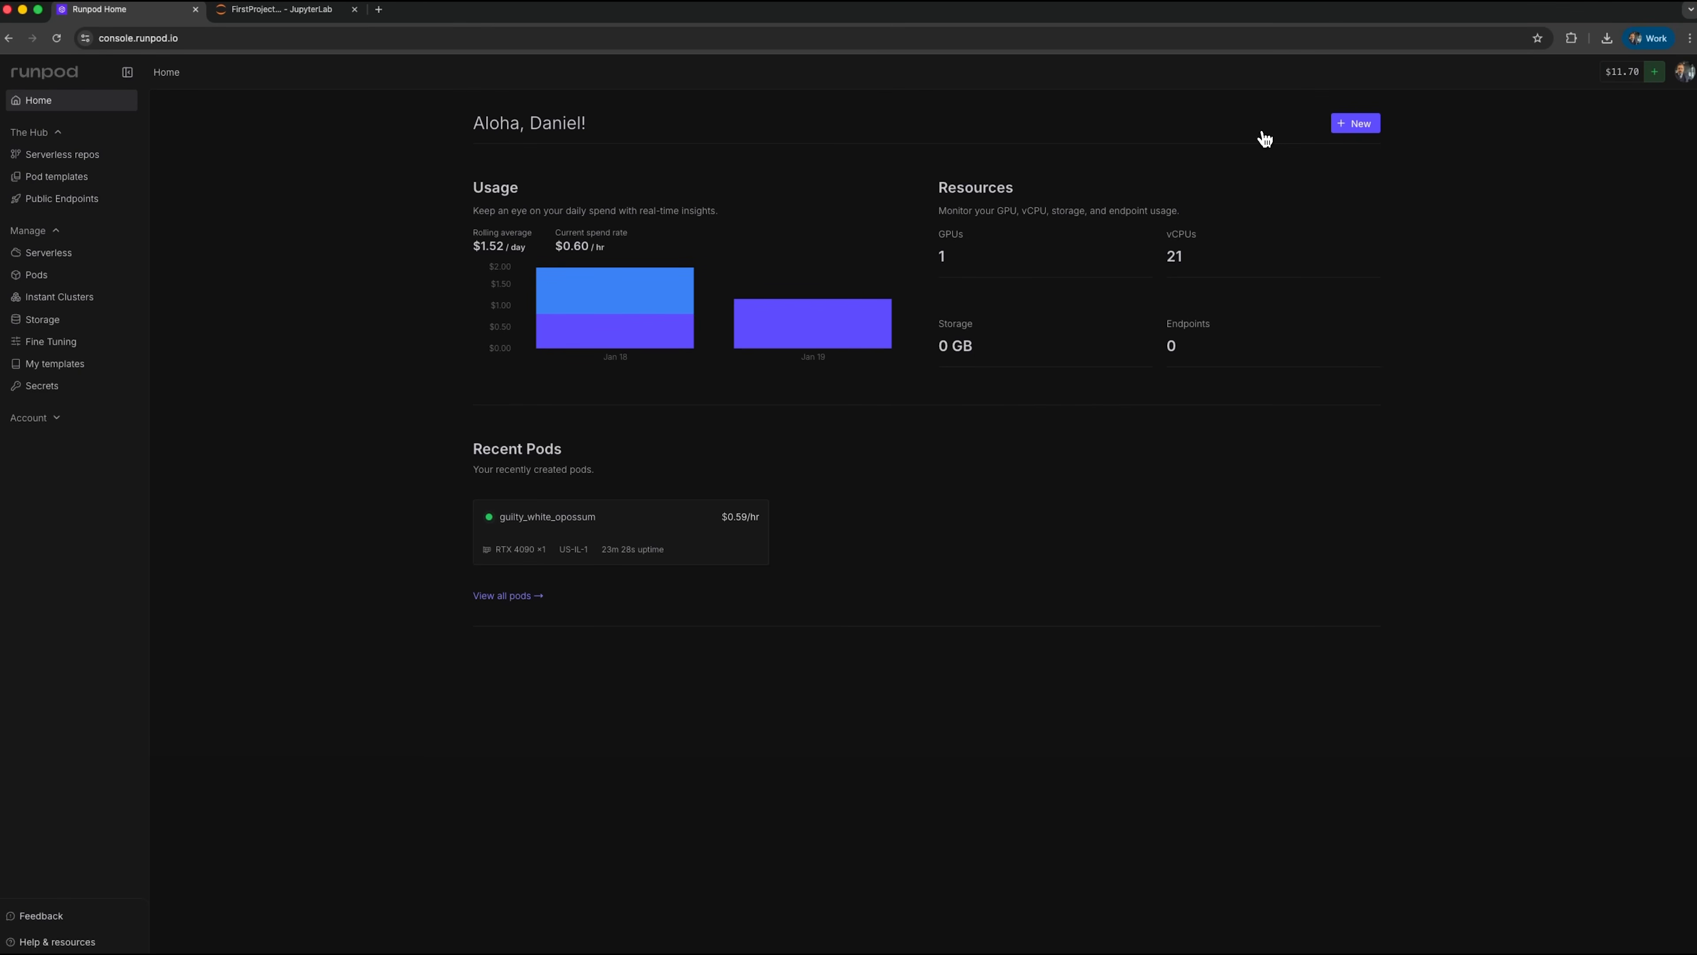
{"action": "left_click", "coordinate": [1345, 127]}
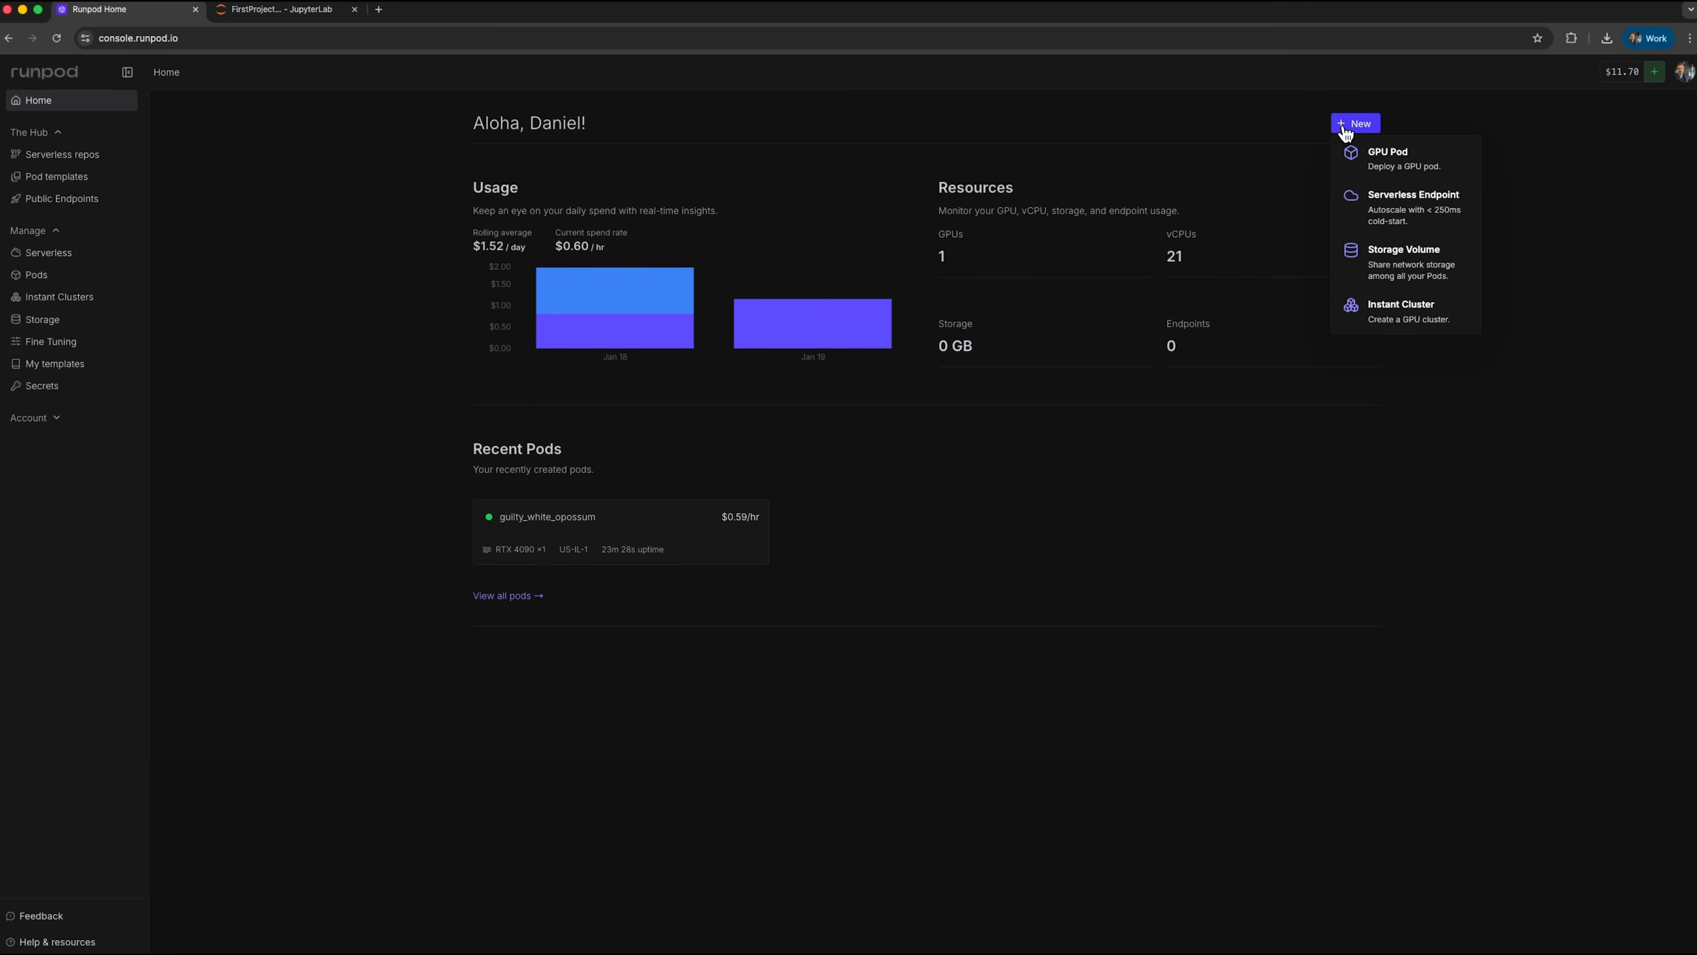
{"action": "left_click", "coordinate": [1371, 211]}
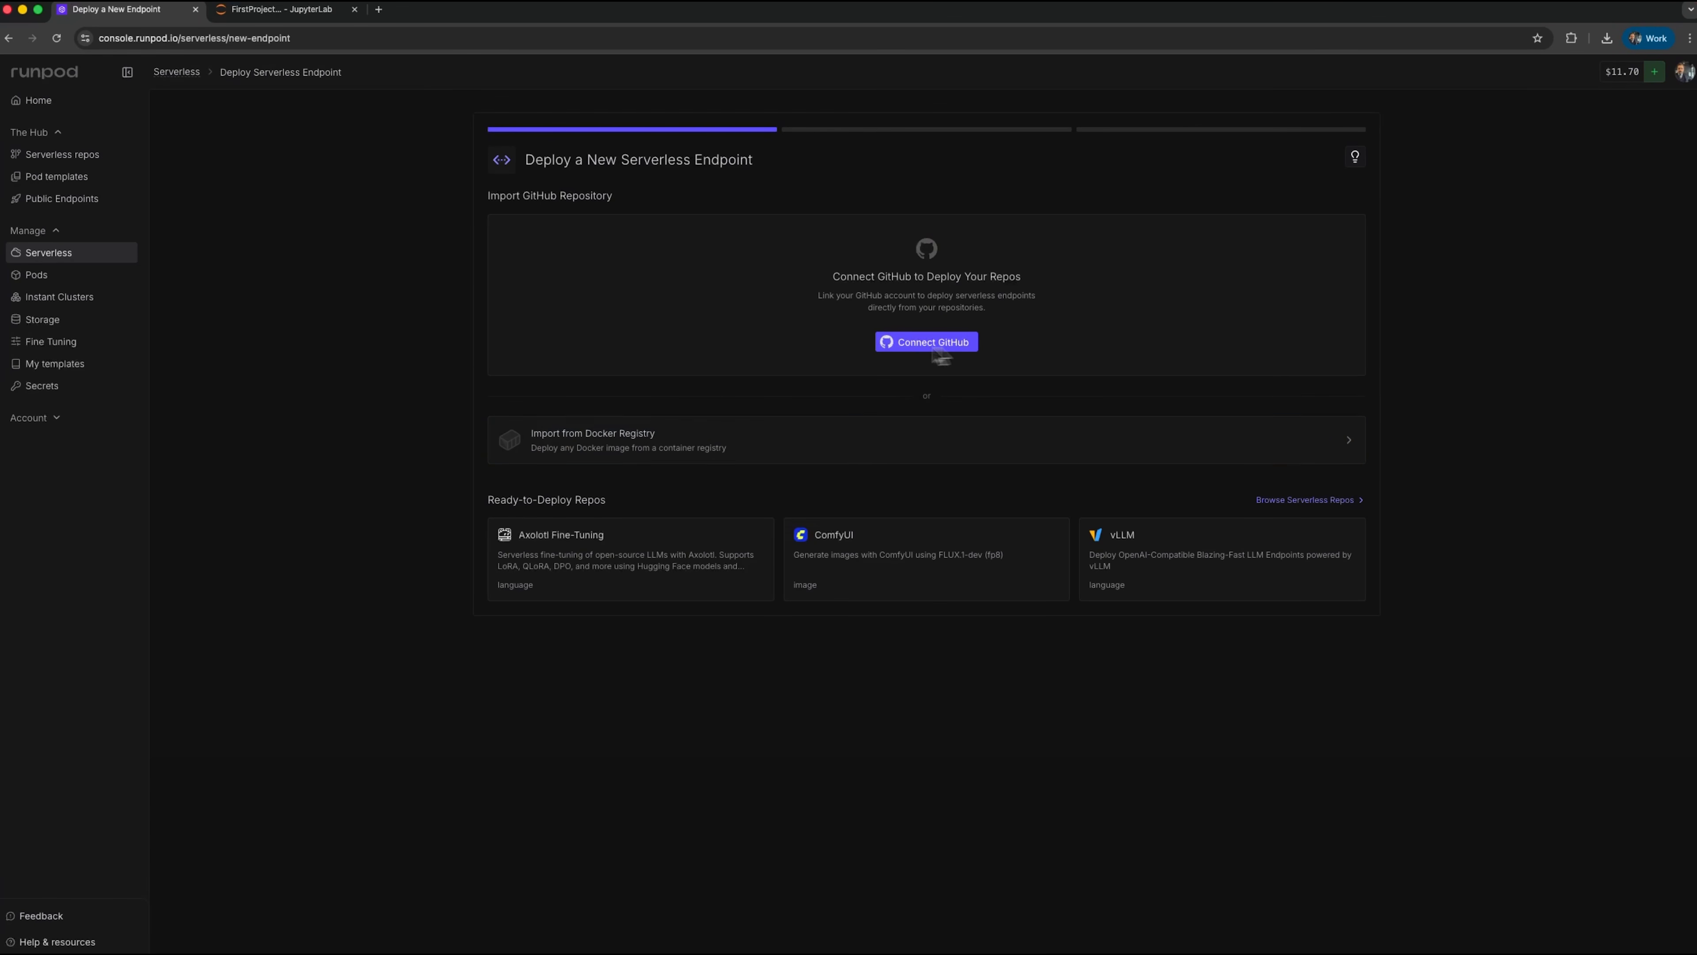
{"action": "left_click", "coordinate": [44, 280]}
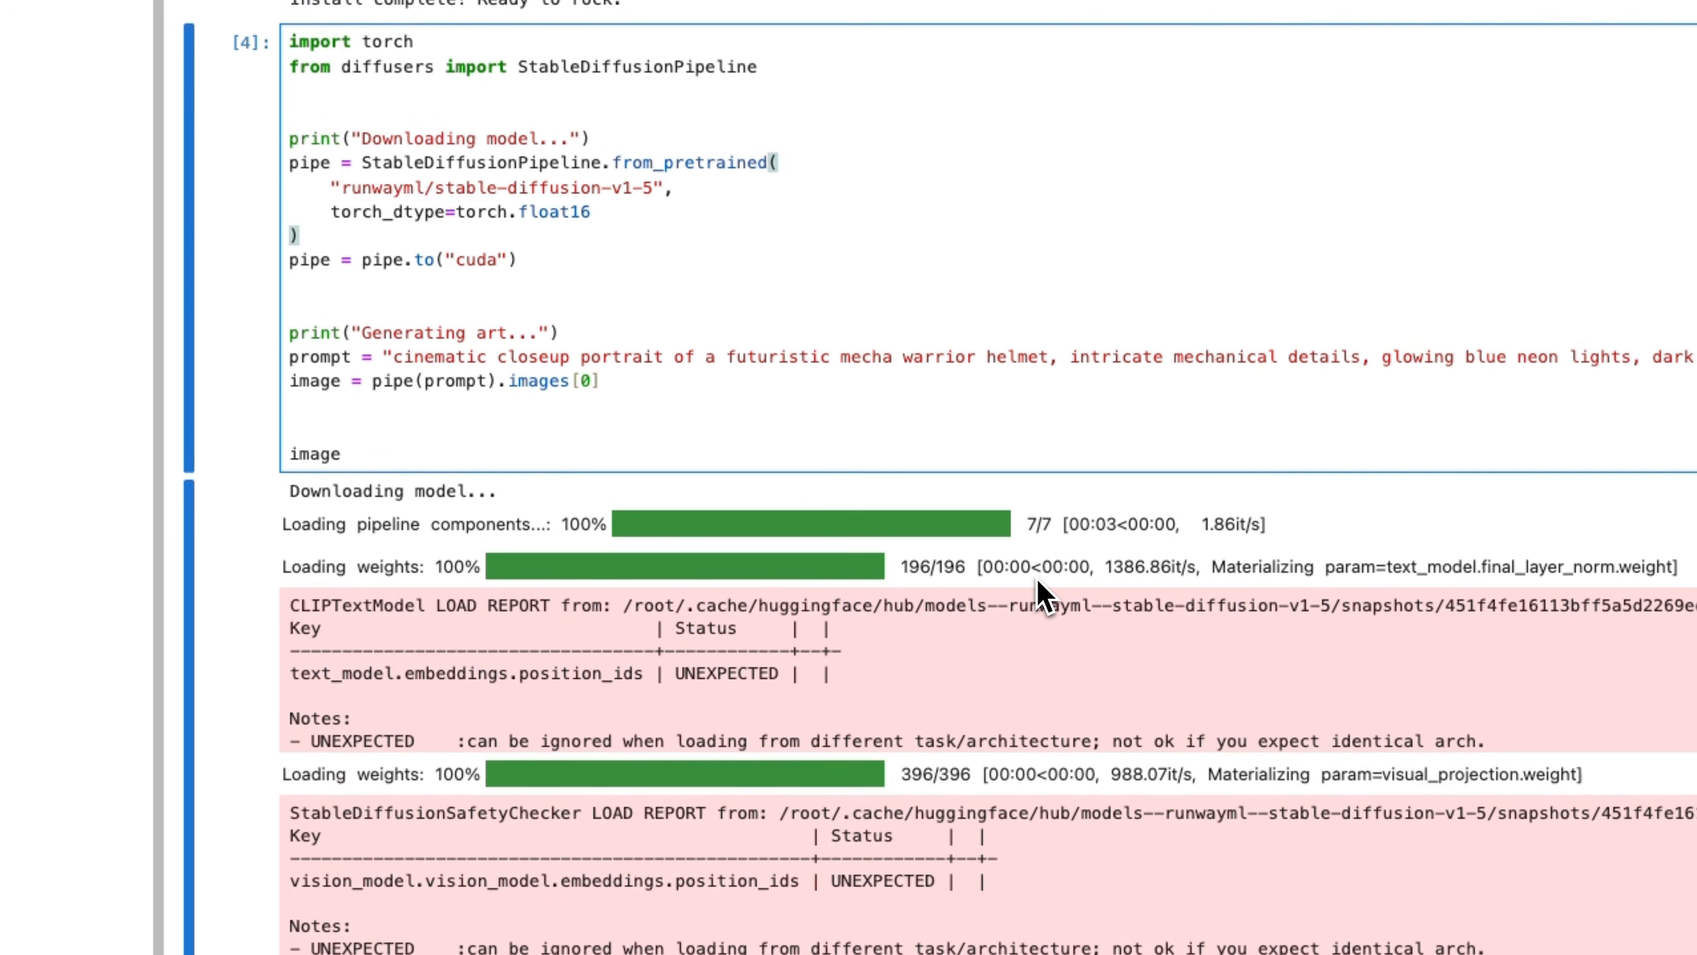
Review the mecha warrior helmet cell's code and its loading and generation output in the notebook
{"action": "scroll", "coordinate": [1042, 595], "scroll_direction": "down", "scroll_amount": 5}
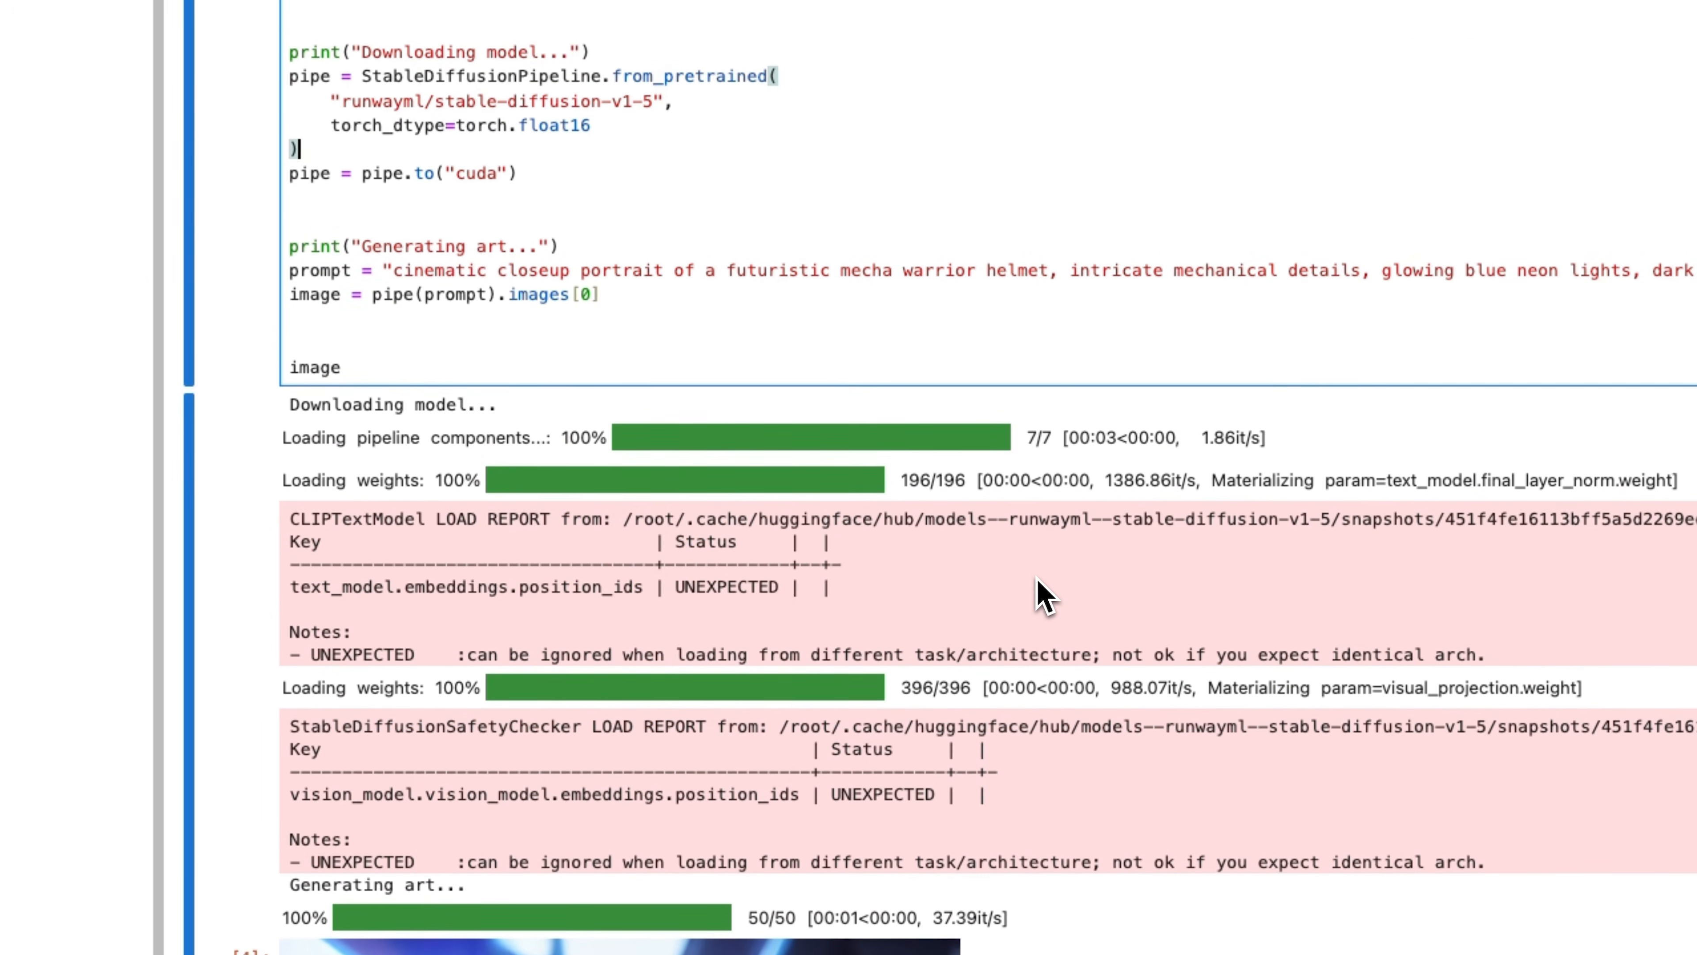
{"action": "scroll", "coordinate": [1112, 607], "scroll_direction": "down", "scroll_amount": 4}
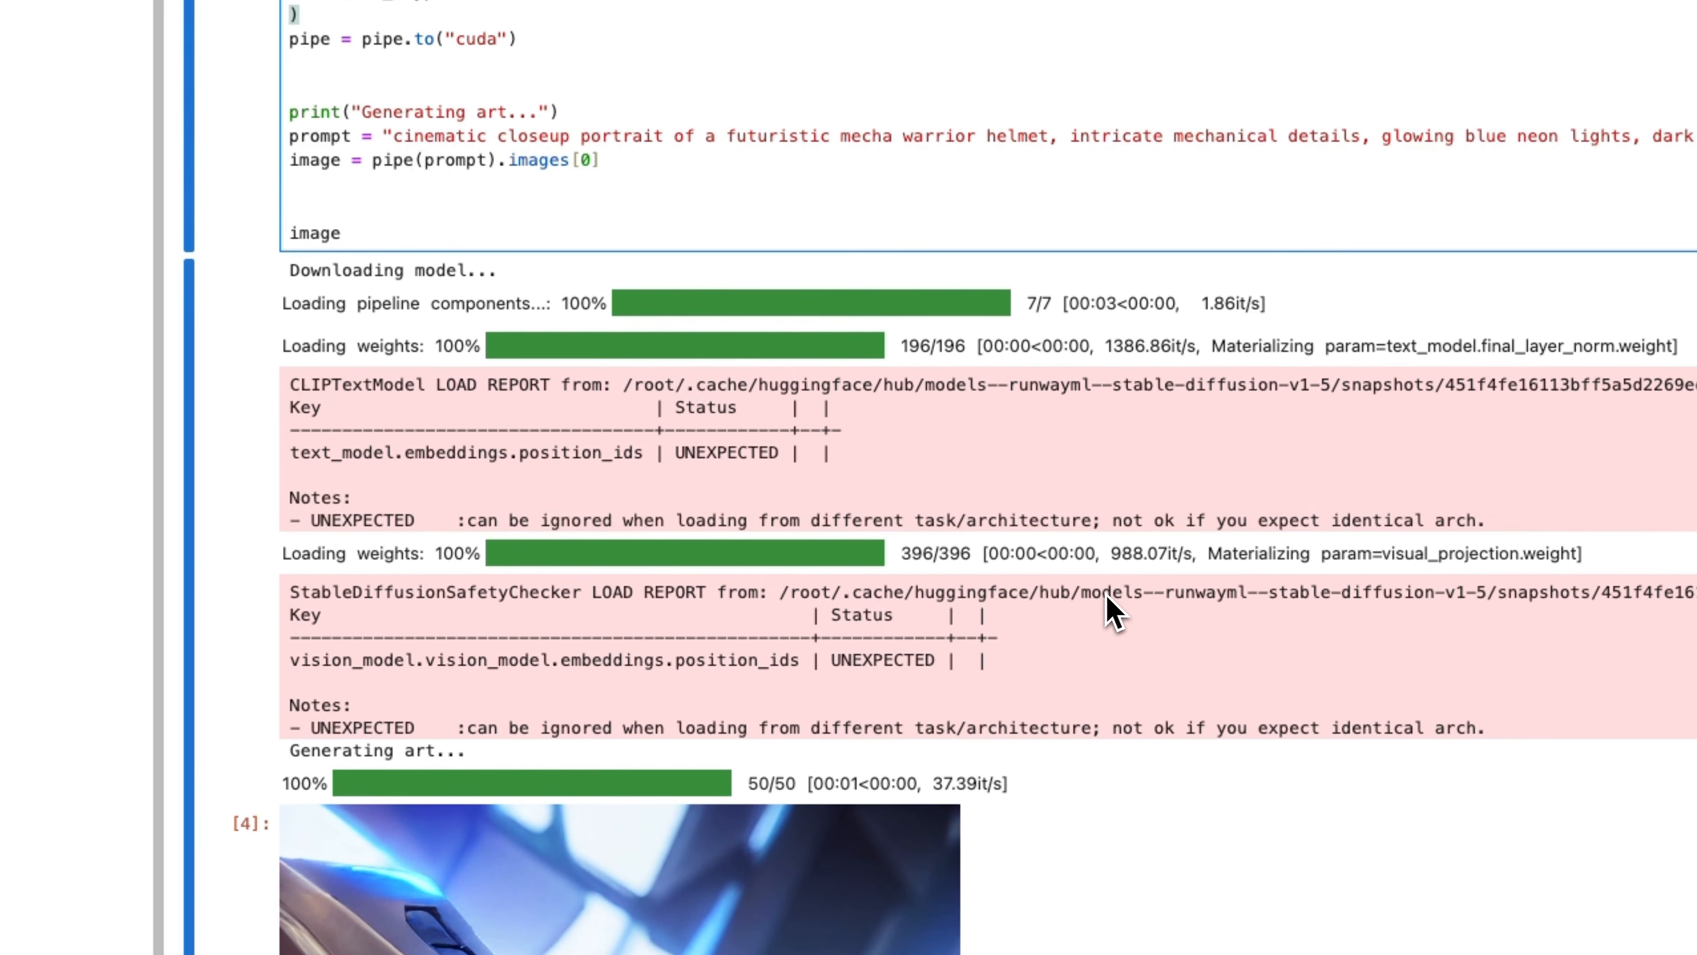